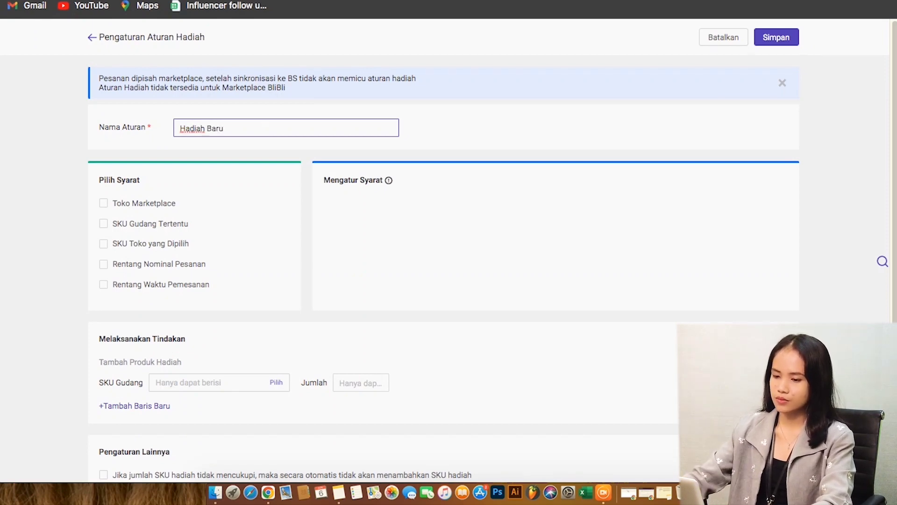
# Enable the Toko Marketplace condition for the Hadiah Baru rule and open its store selection
pyautogui.click(252, 244)
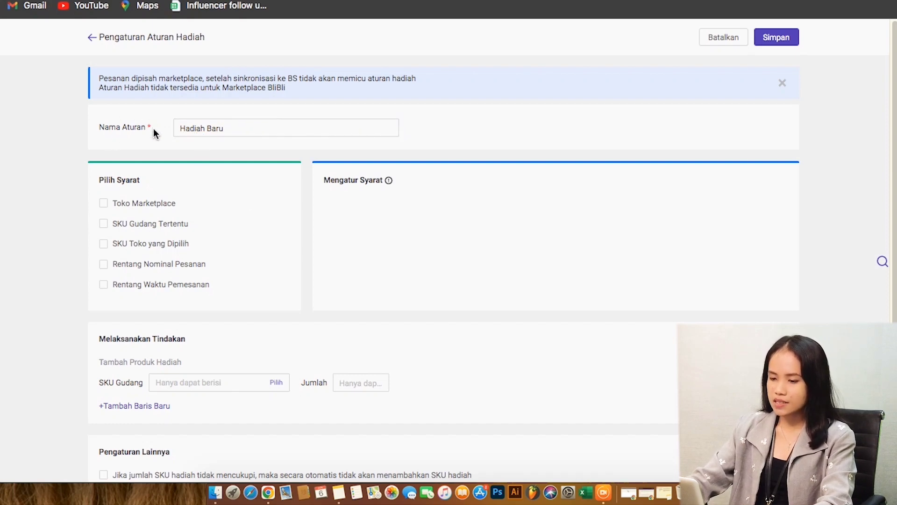
pyautogui.scroll(-2, 240, 161)
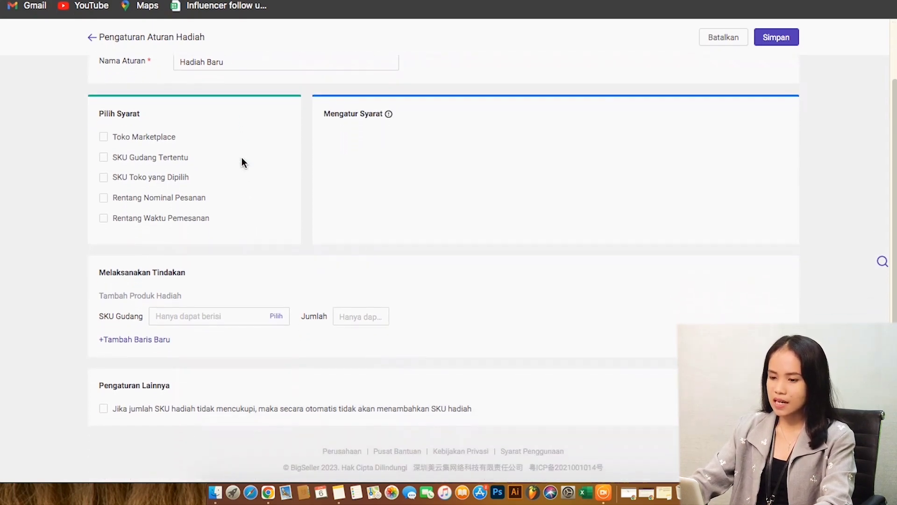
pyautogui.scroll(2, 242, 161)
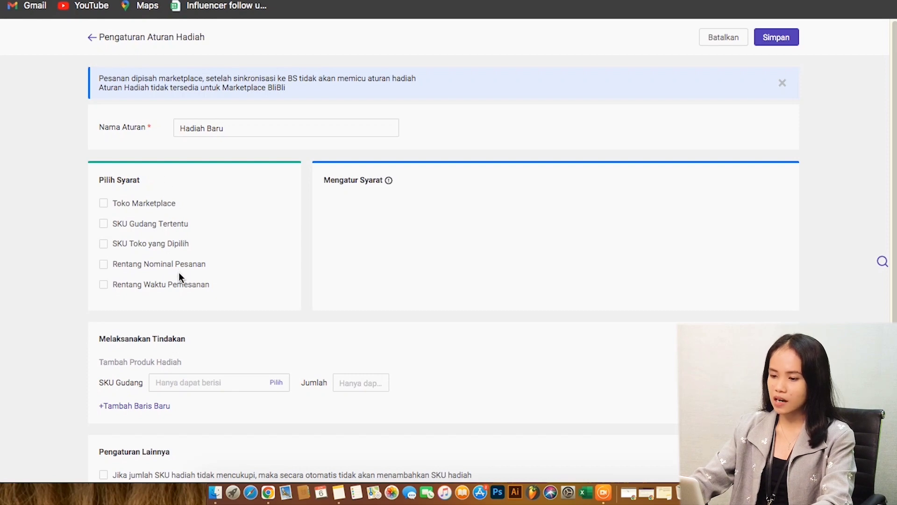
pyautogui.click(104, 204)
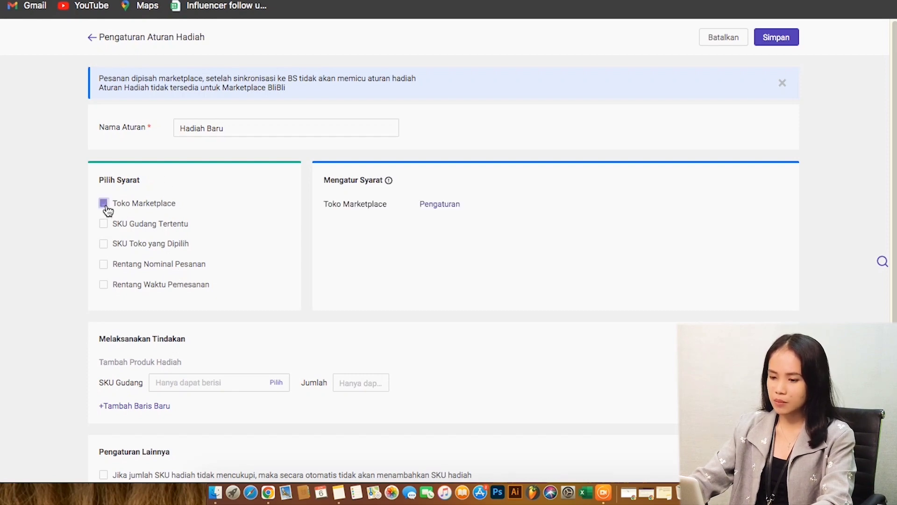
pyautogui.click(435, 208)
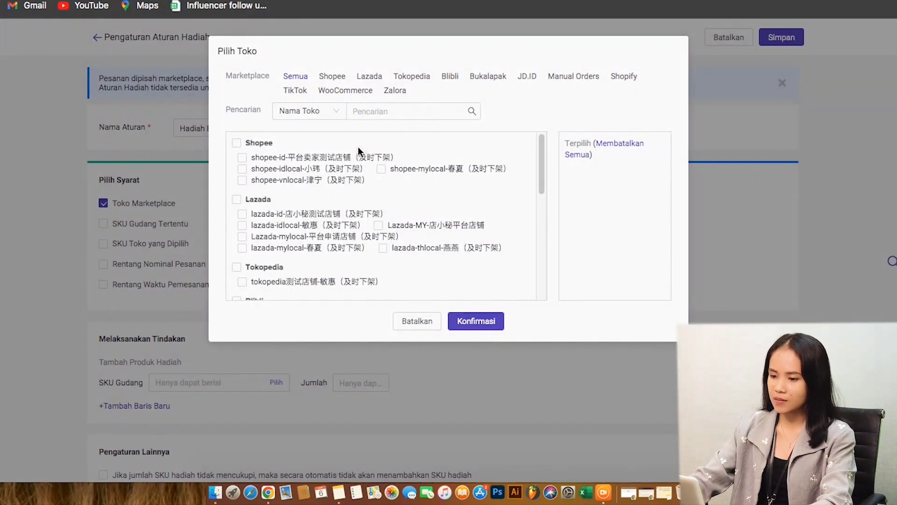
# Select all Tokopedia and Shopee stores for the Toko Marketplace condition
pyautogui.scroll(-5, 265, 161)
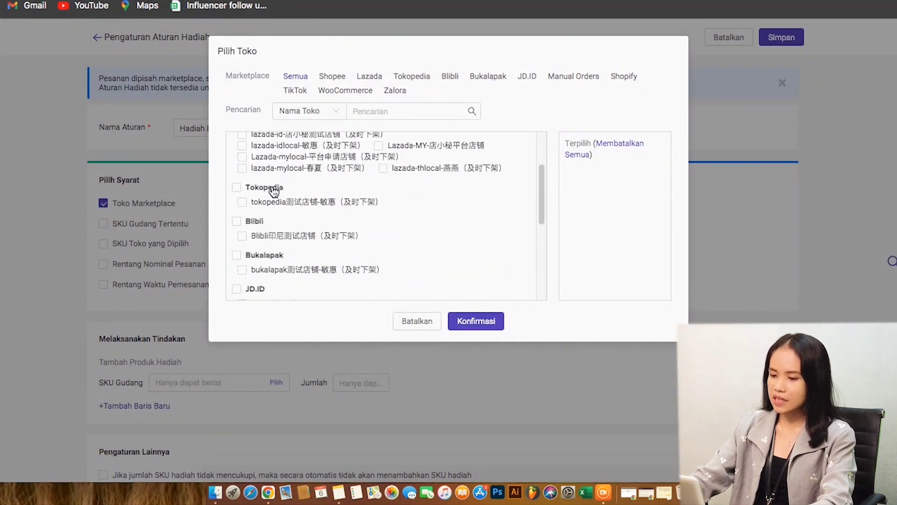
pyautogui.scroll(-3, 274, 198)
pyautogui.scroll(8, 274, 199)
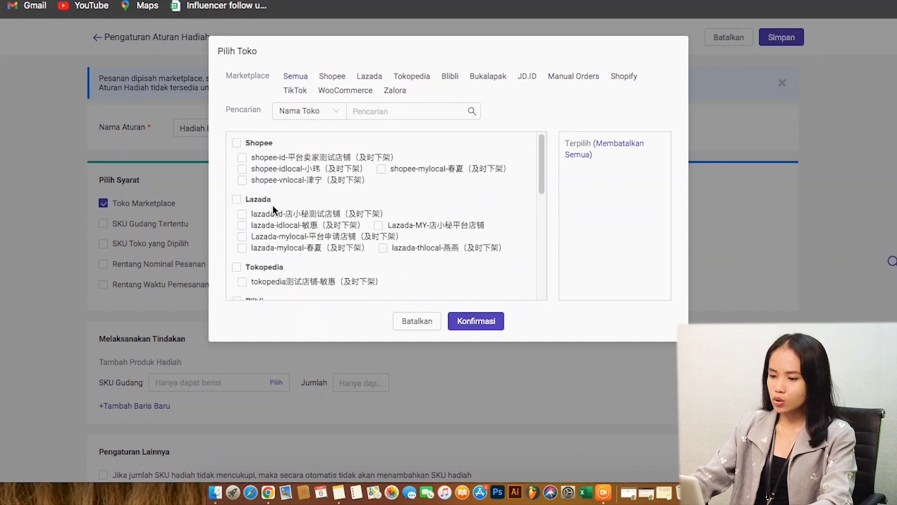
pyautogui.scroll(-1, 308, 191)
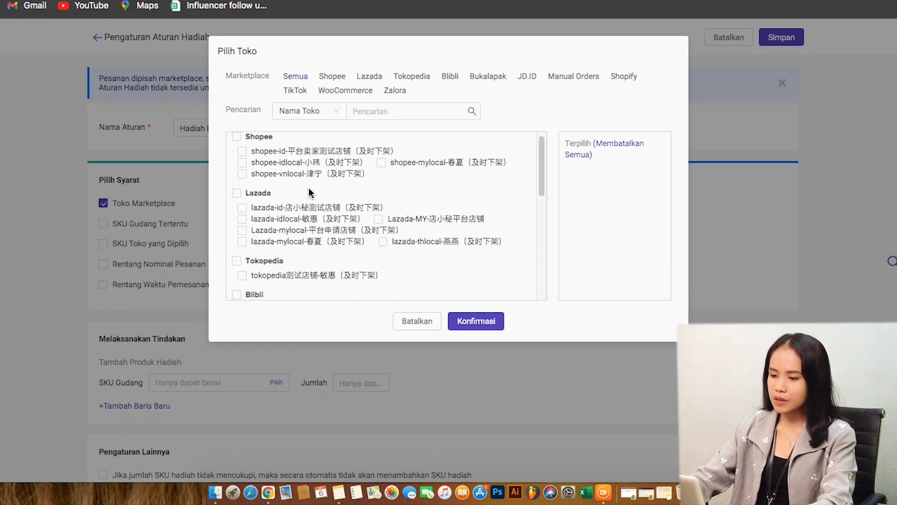
pyautogui.click(237, 255)
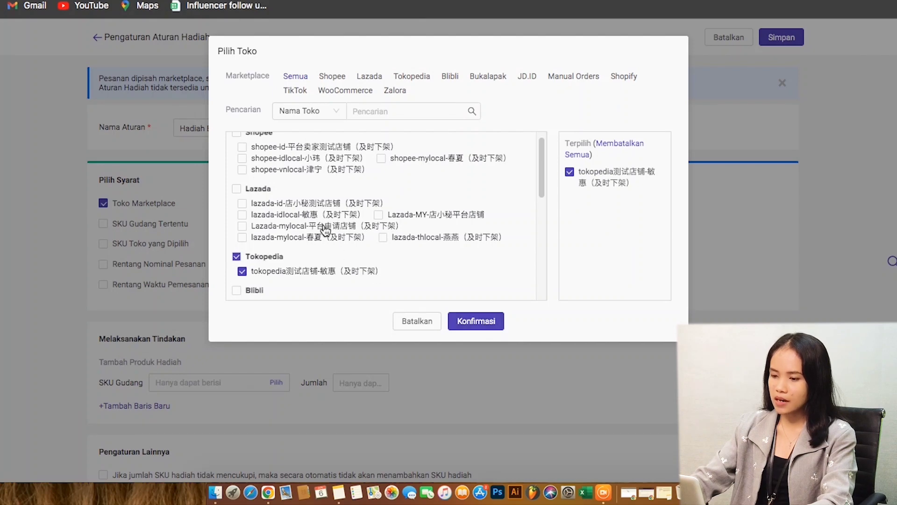
pyautogui.scroll(1, 271, 225)
pyautogui.click(237, 142)
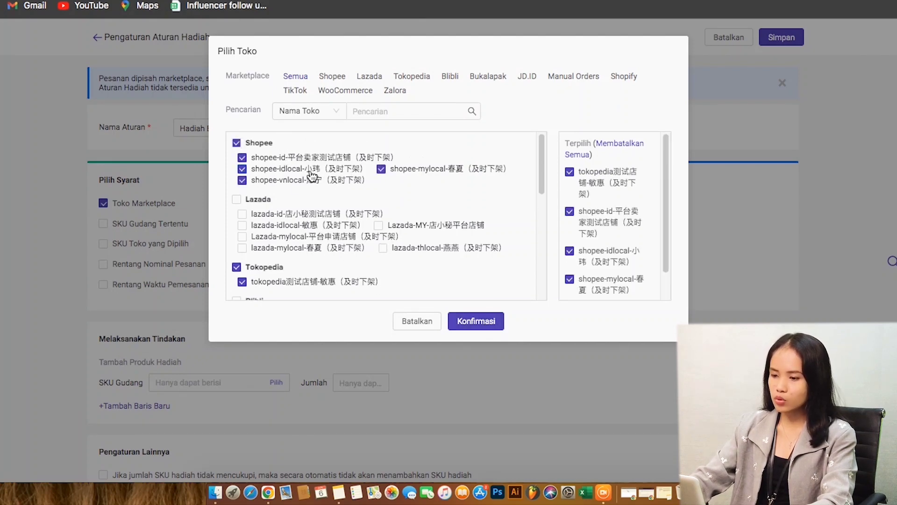
# Reduce the Shopee selection to only shopee-id-平台卖家测试店铺, keep the Tokopedia store, and confirm the stores
pyautogui.click(243, 157)
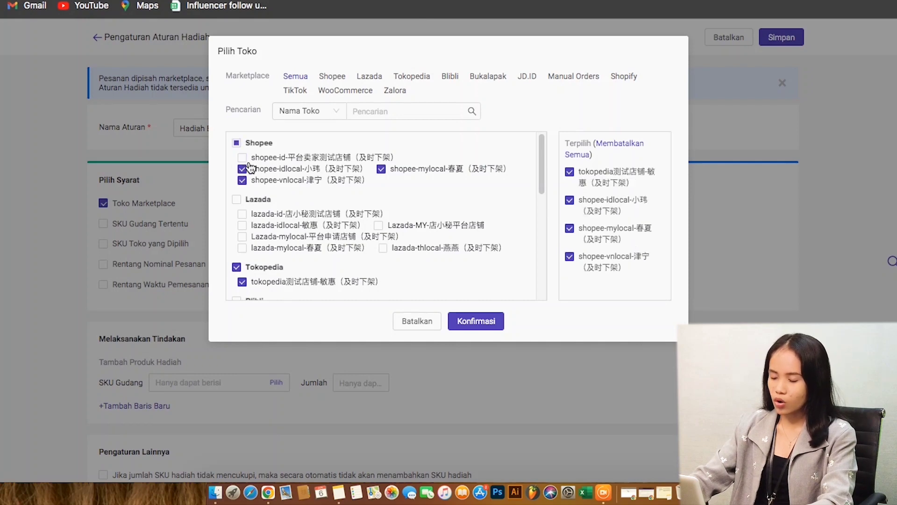
pyautogui.click(243, 158)
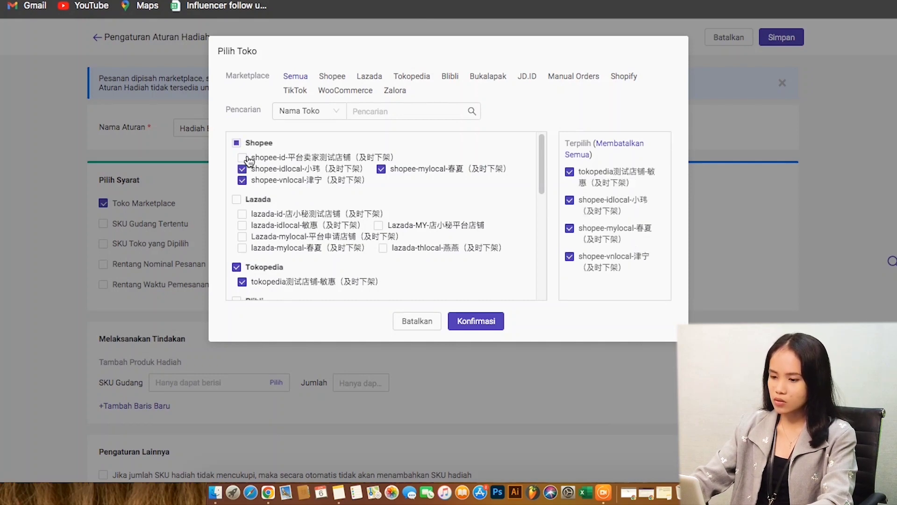
pyautogui.click(243, 169)
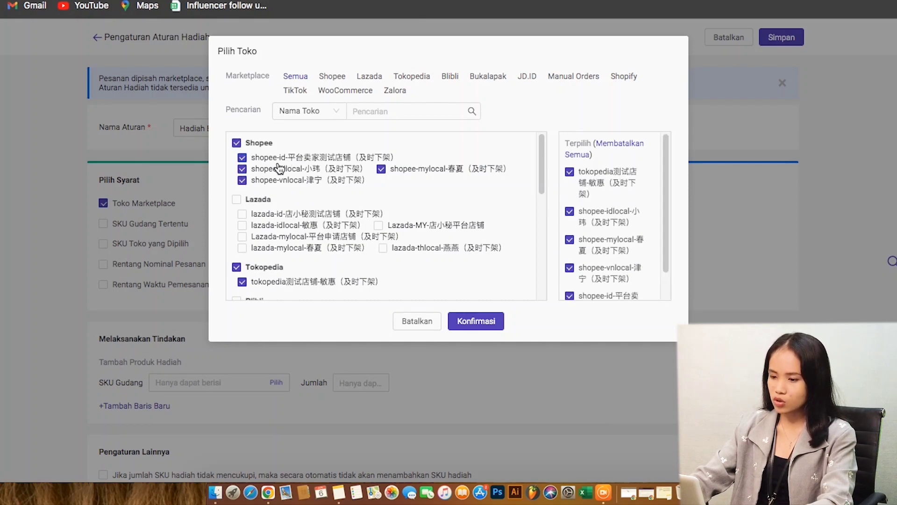
pyautogui.click(256, 183)
pyautogui.click(382, 169)
pyautogui.scroll(-5, 317, 223)
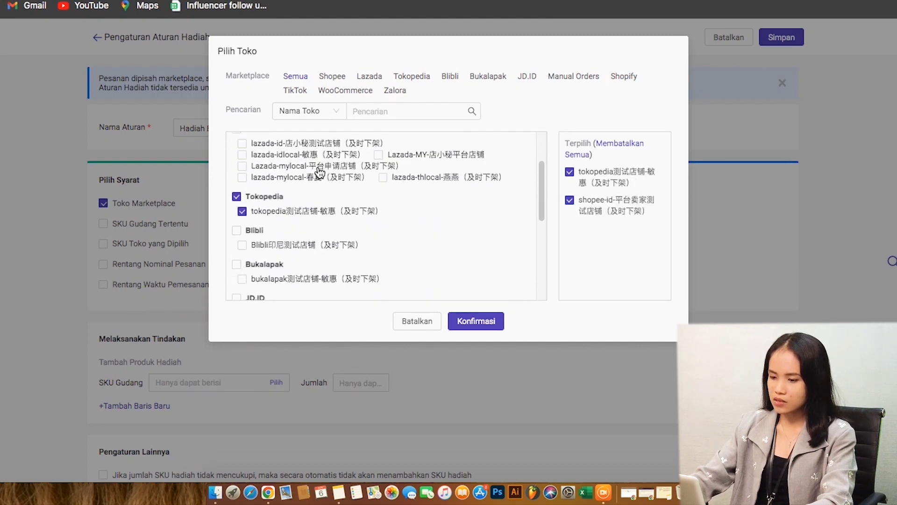
pyautogui.scroll(5, 316, 222)
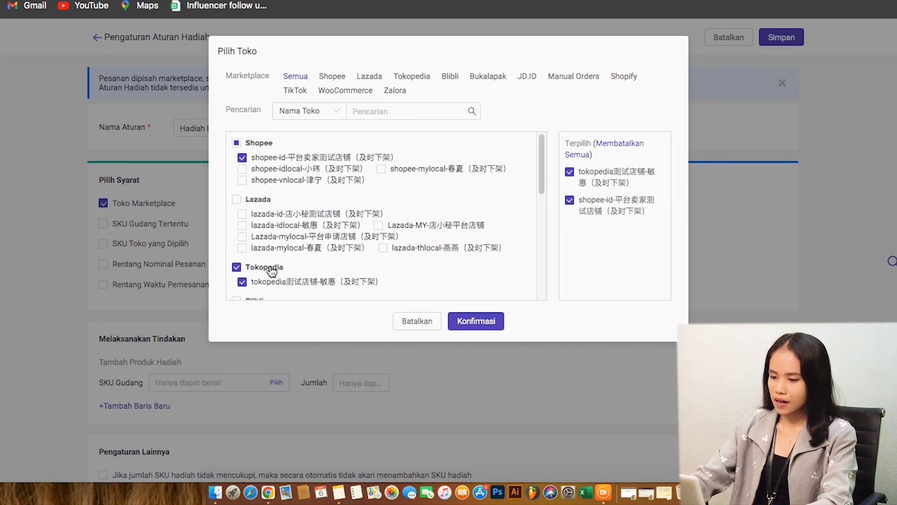
pyautogui.click(488, 324)
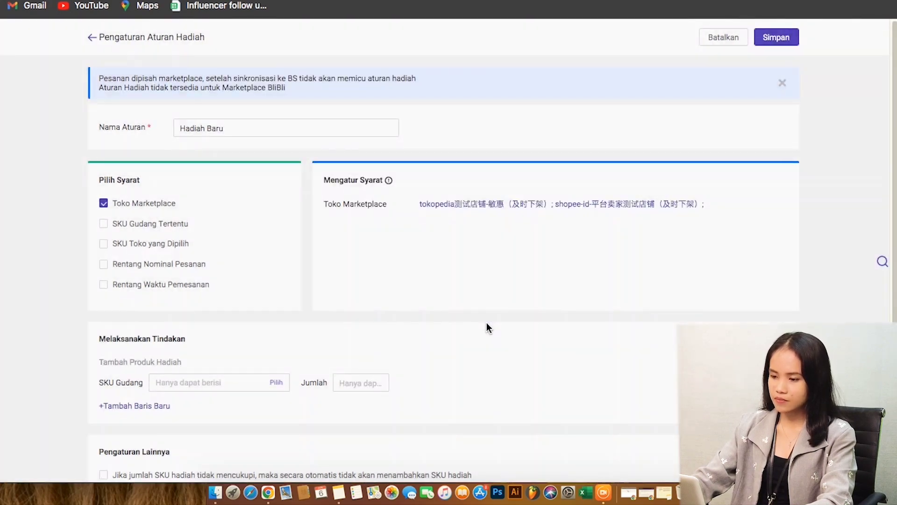
# Enable the SKU Gudang Tertentu condition with Hadiah Tetap and open the product picker for adding warehouse SKUs
pyautogui.click(144, 228)
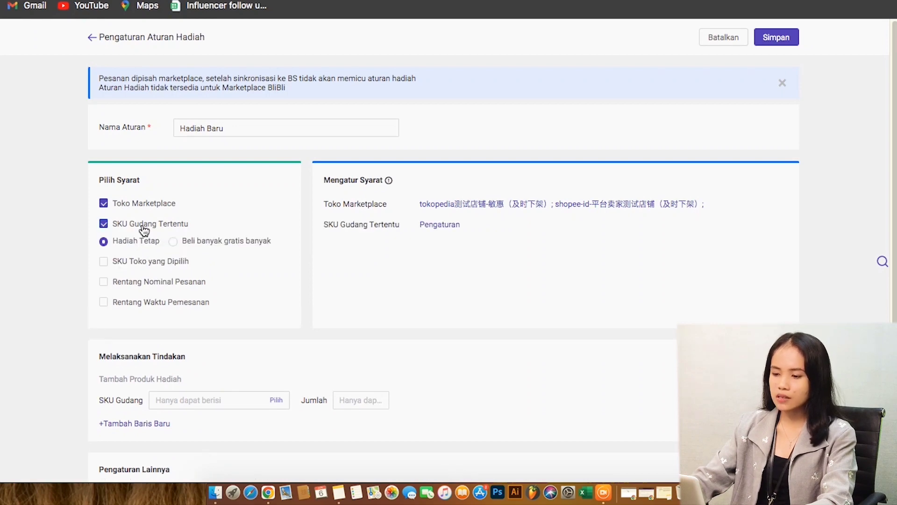
pyautogui.click(451, 227)
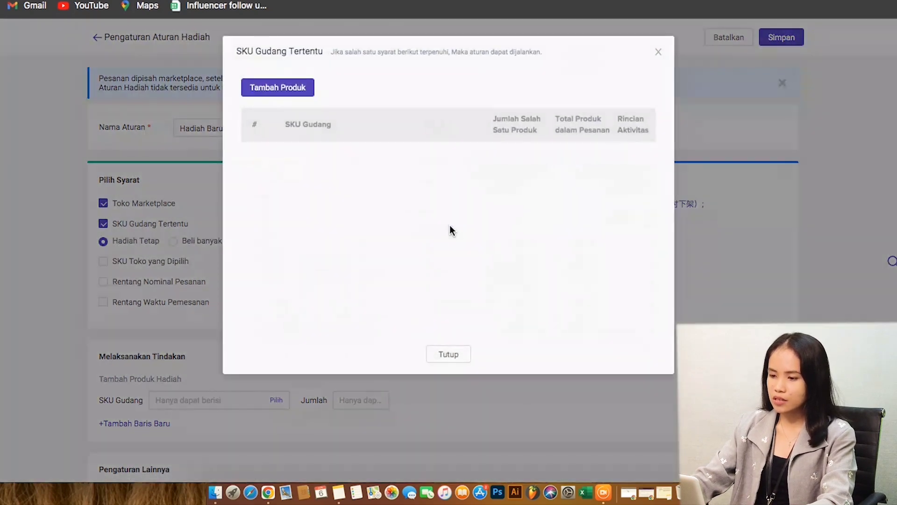
pyautogui.click(302, 91)
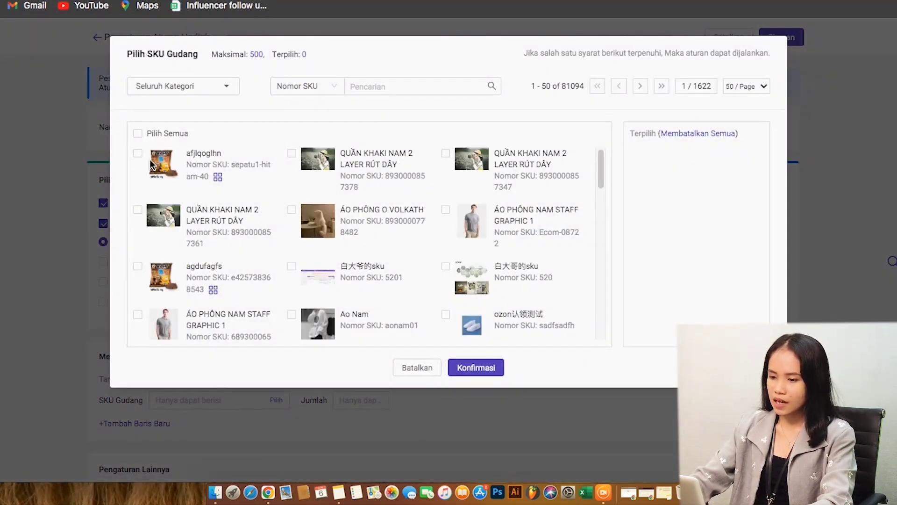
pyautogui.click(137, 154)
pyautogui.scroll(-1, 367, 163)
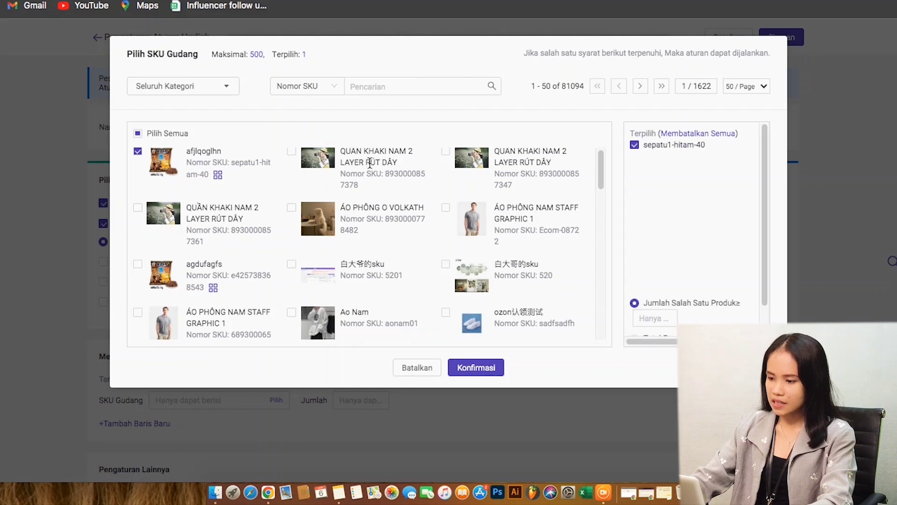
pyautogui.click(445, 206)
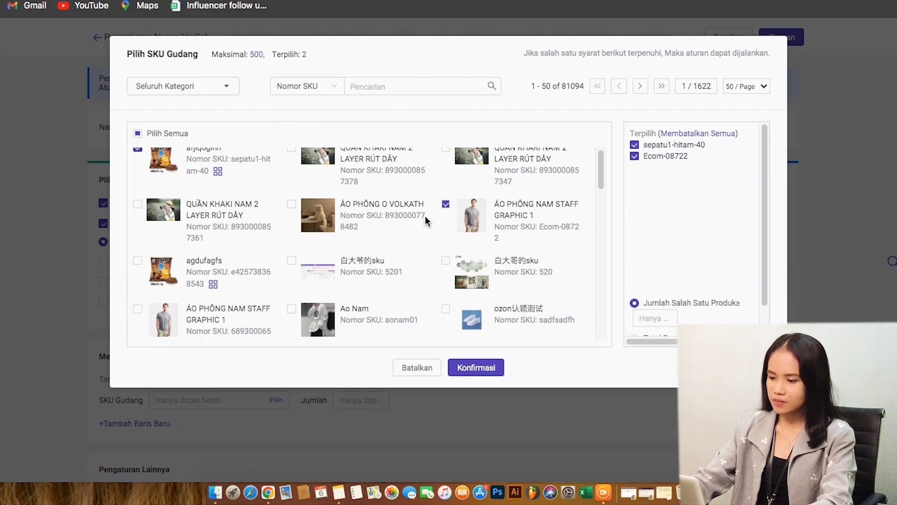
pyautogui.scroll(-1, 416, 222)
pyautogui.click(139, 301)
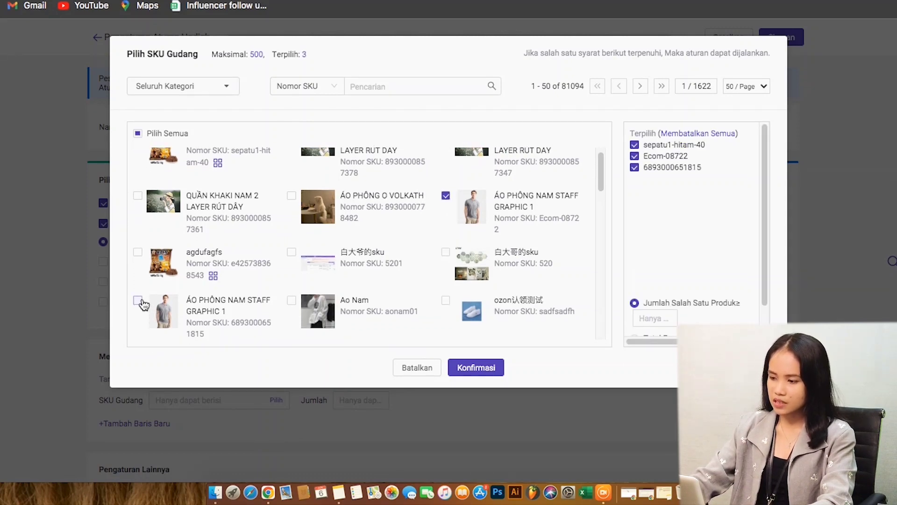
# Set the minimum quantity of any one selected product (Jumlah Salah Satu Produk≥) to 3
pyautogui.scroll(-1, 714, 284)
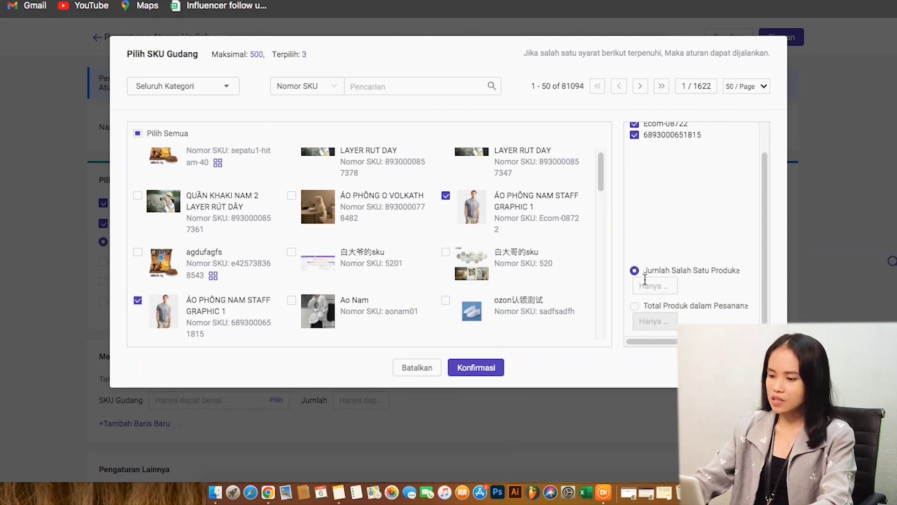
pyautogui.scroll(-15, 257, 209)
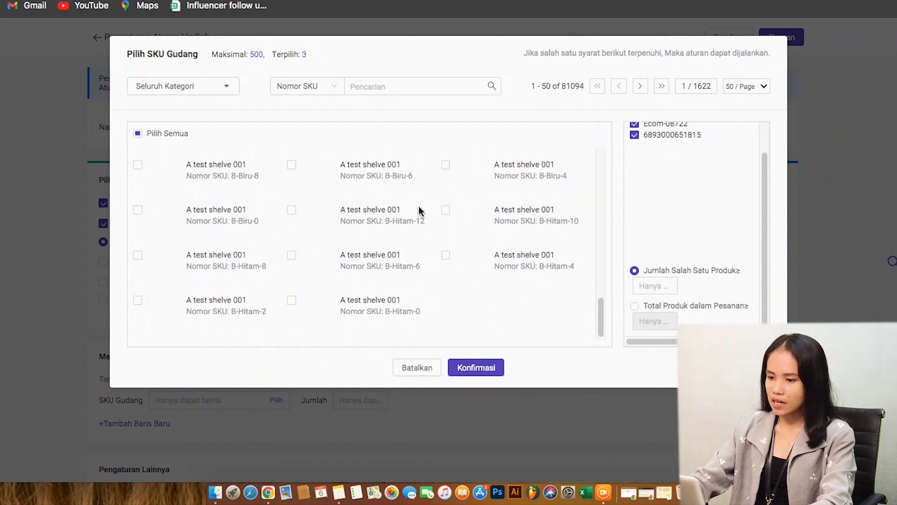
pyautogui.scroll(15, 418, 209)
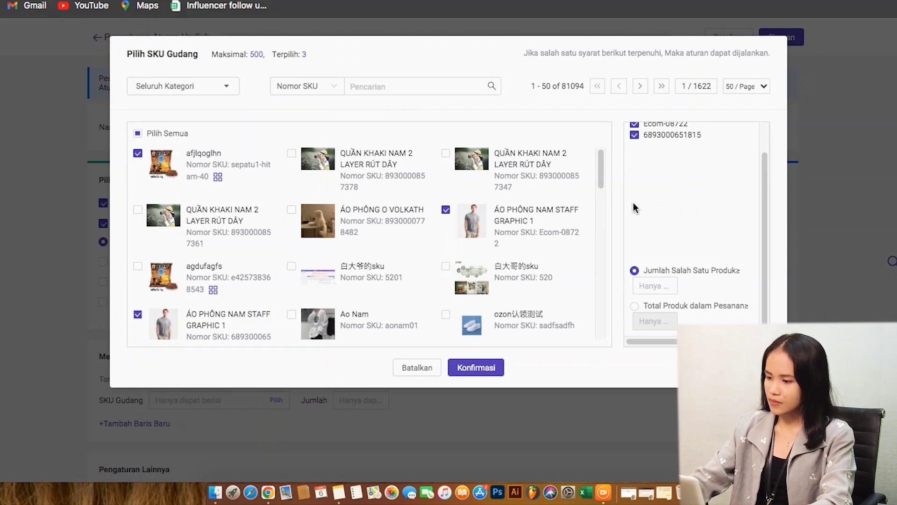
pyautogui.scroll(2, 670, 203)
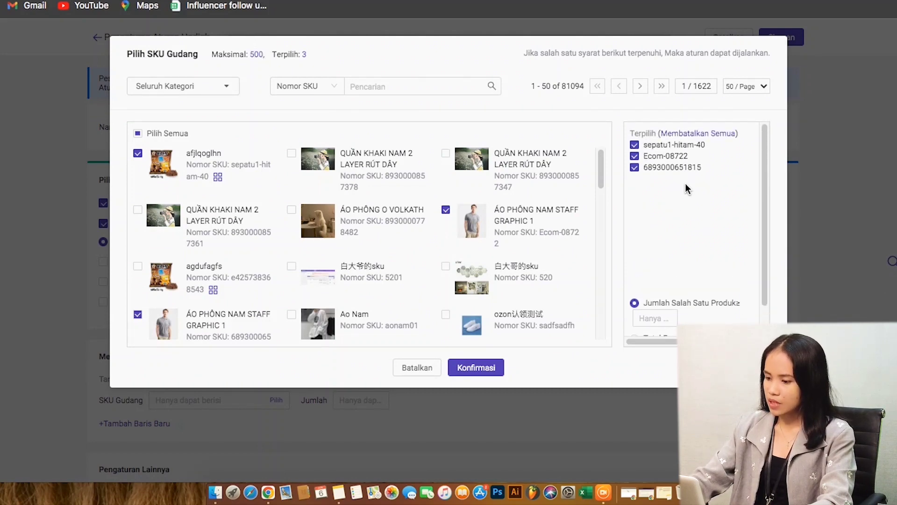
pyautogui.scroll(-1, 685, 184)
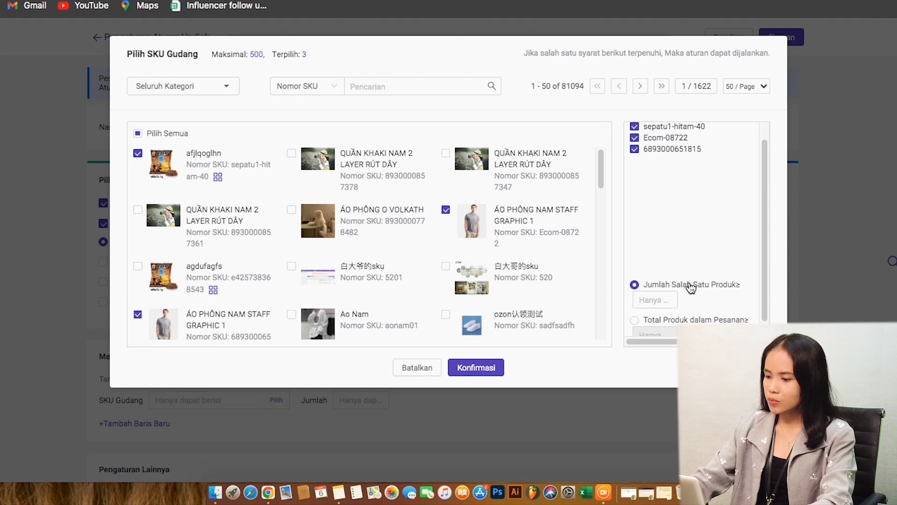
pyautogui.click(658, 298)
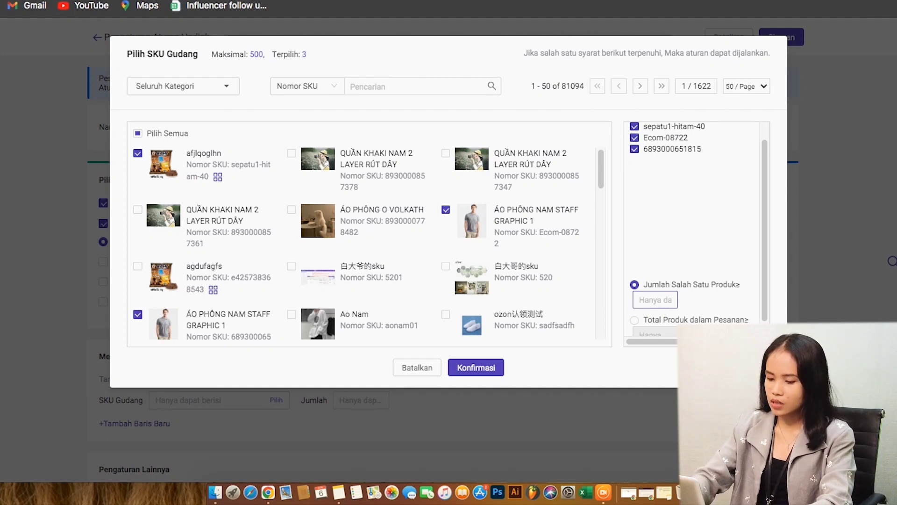
pyautogui.write('3')
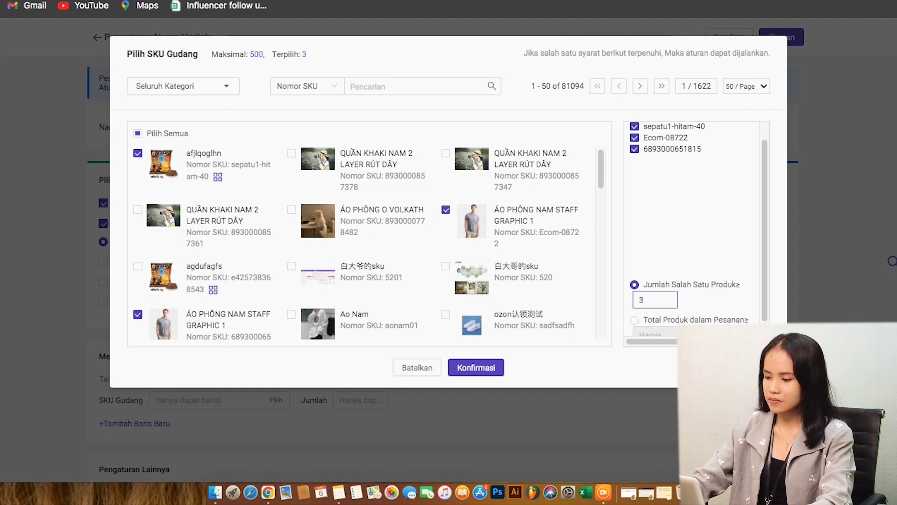
pyautogui.scroll(-2, 709, 281)
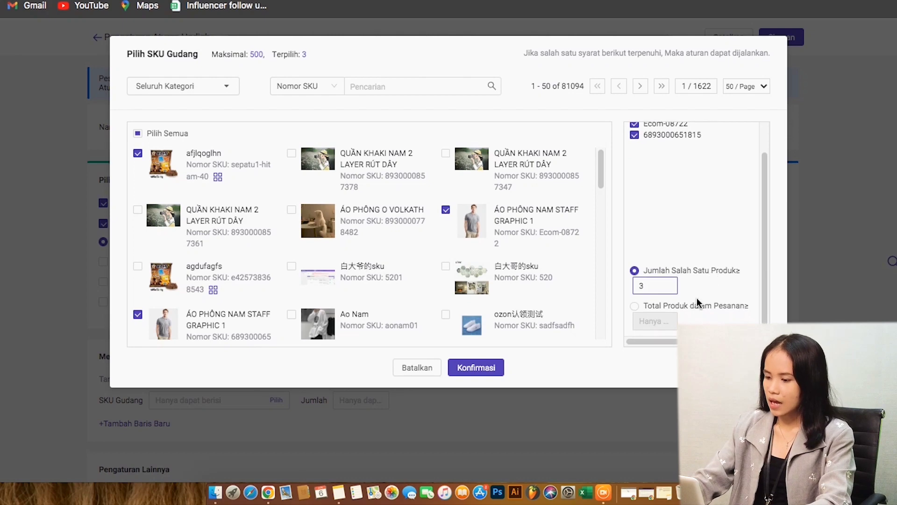
pyautogui.press('BackSpace')
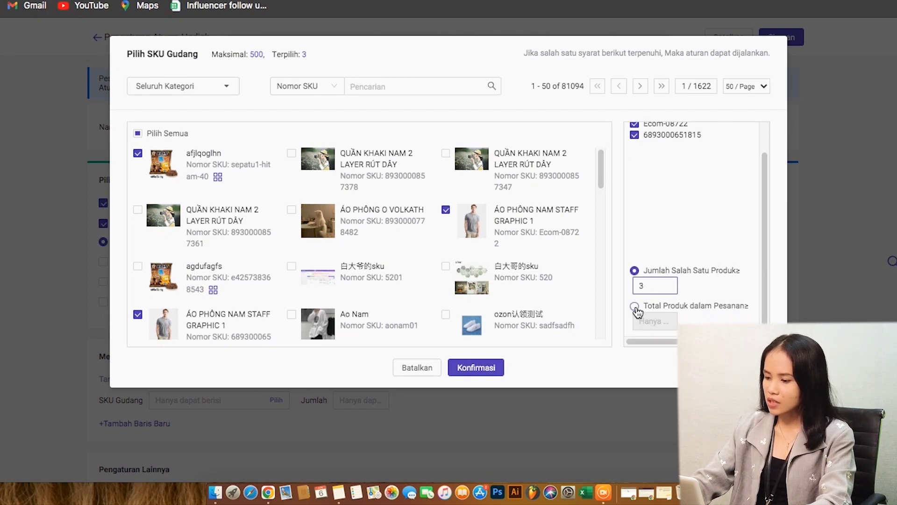
# Switch the quantity requirement to Total Produk dalam Pesanan≥ and set it to 4
pyautogui.click(636, 308)
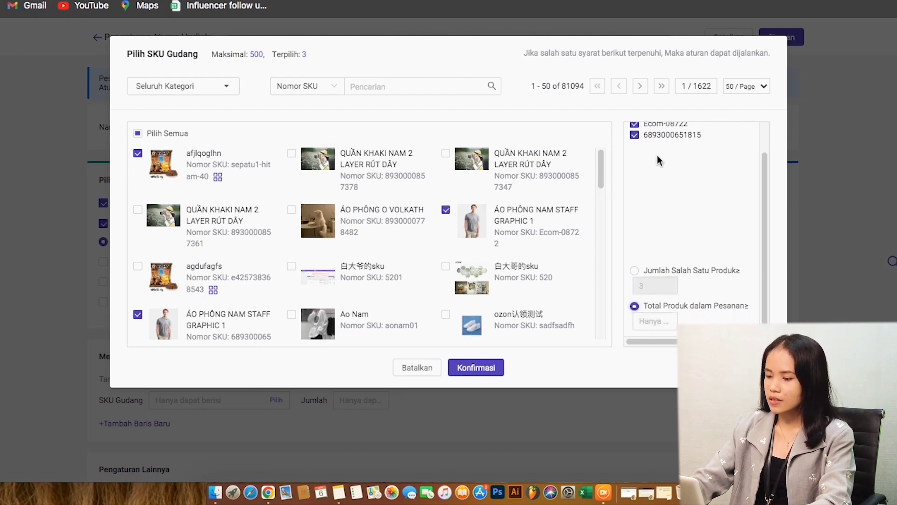
pyautogui.scroll(2, 660, 179)
pyautogui.scroll(-2, 670, 243)
pyautogui.scroll(3, 664, 219)
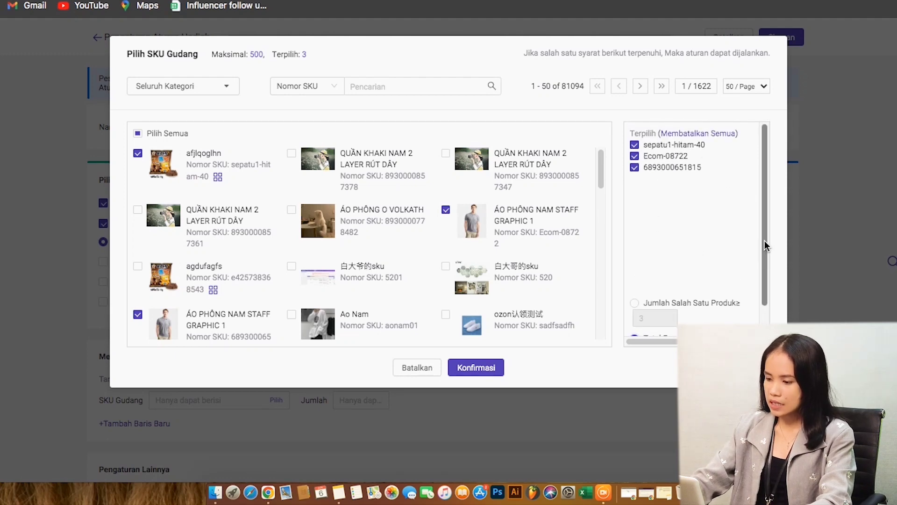
pyautogui.scroll(-2, 692, 233)
pyautogui.click(671, 322)
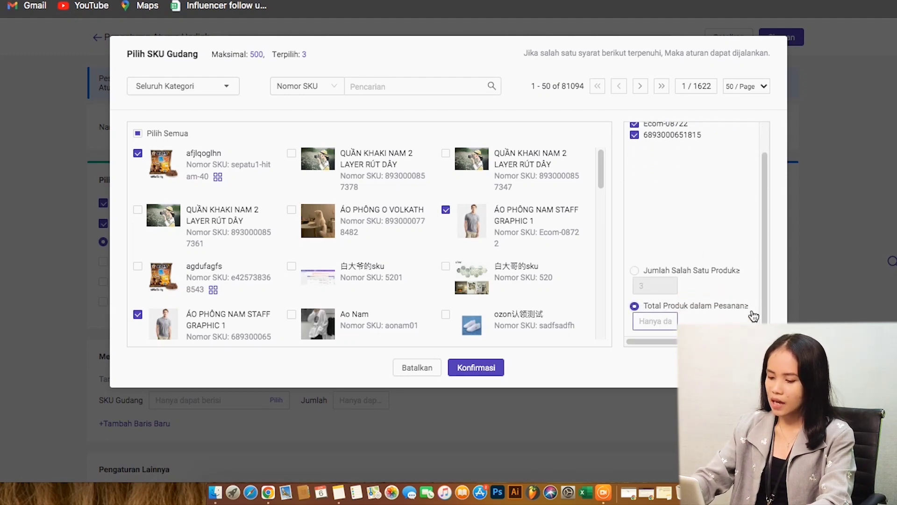
pyautogui.write('4')
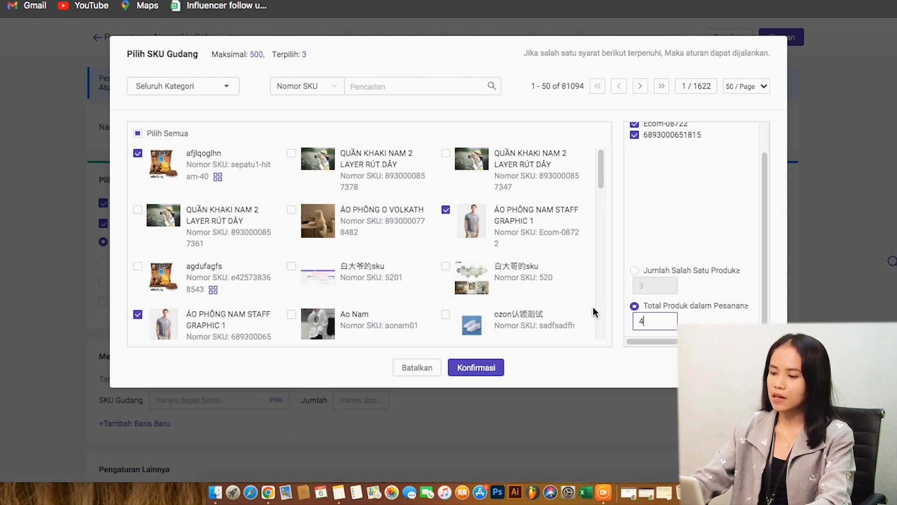
# Confirm the selected warehouse SKUs with Total Produk dalam Pesanan≥ as the quantity requirement and close the SKU Gudang Tertentu settings
pyautogui.click(659, 282)
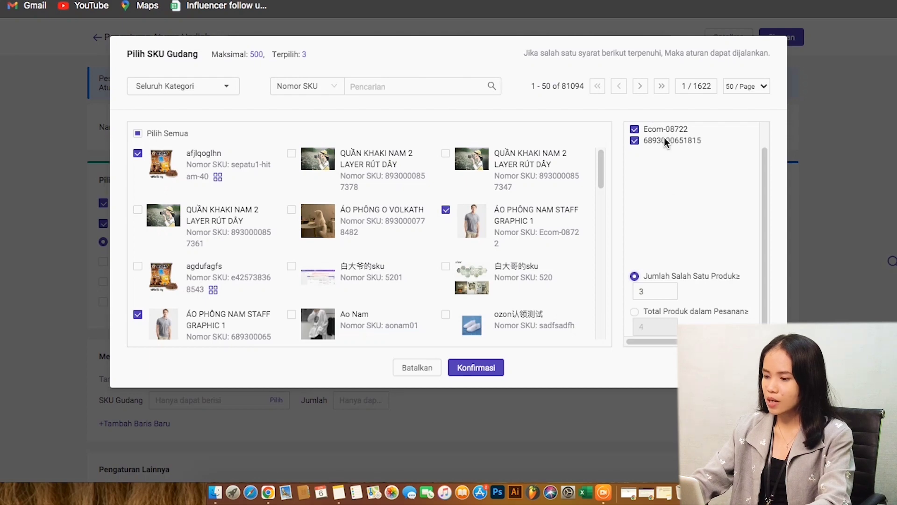
pyautogui.scroll(2, 664, 140)
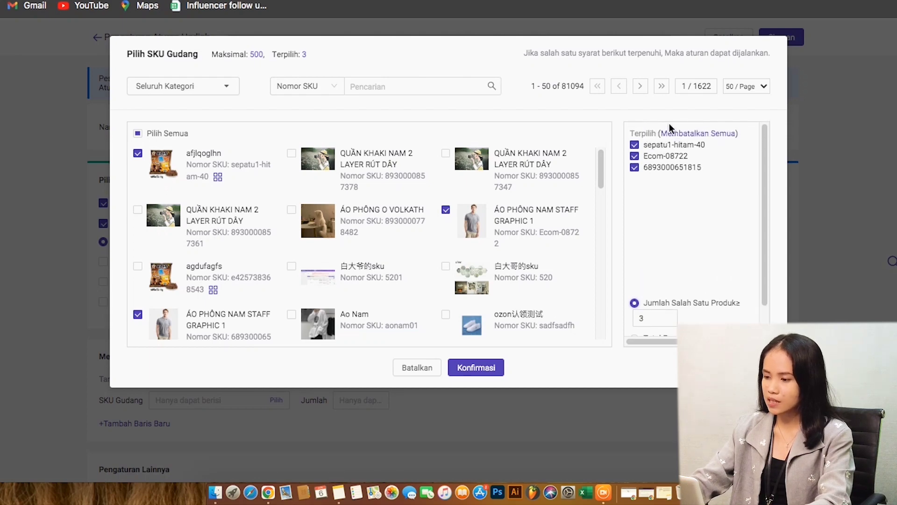
pyautogui.scroll(-2, 682, 214)
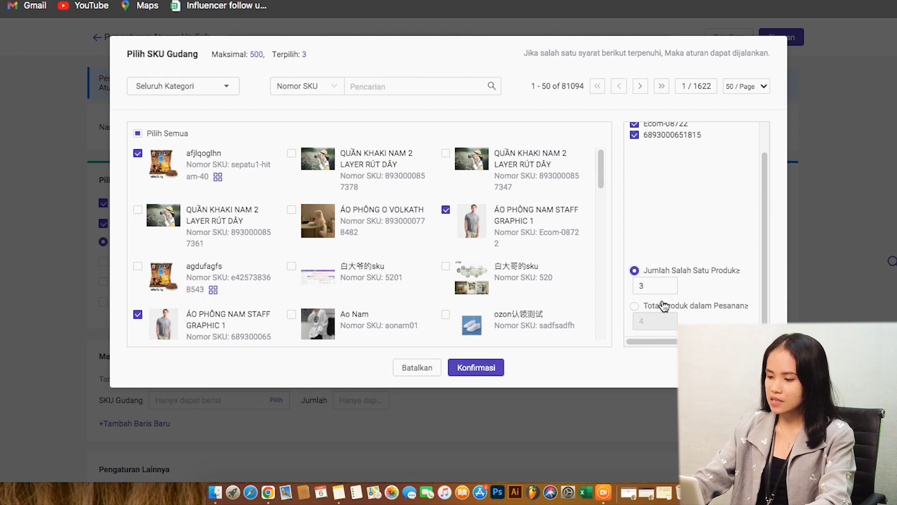
pyautogui.click(635, 307)
pyautogui.click(477, 368)
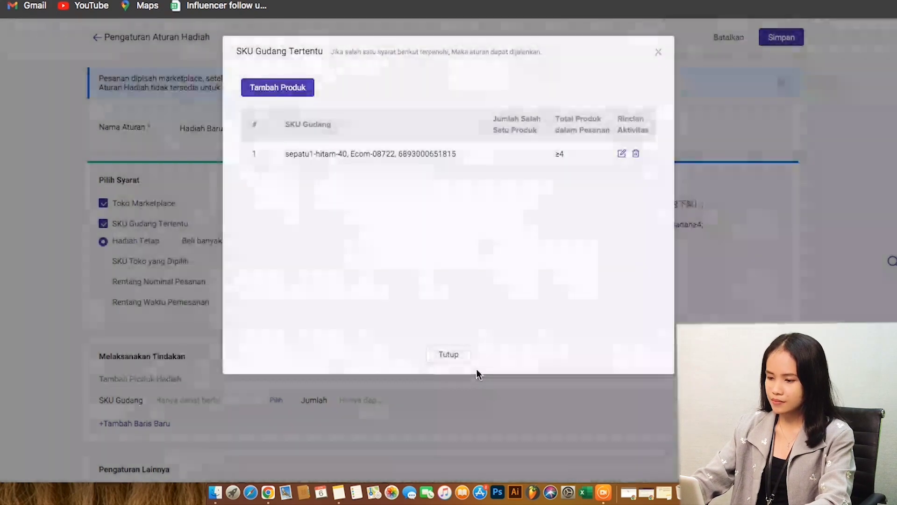
pyautogui.click(447, 356)
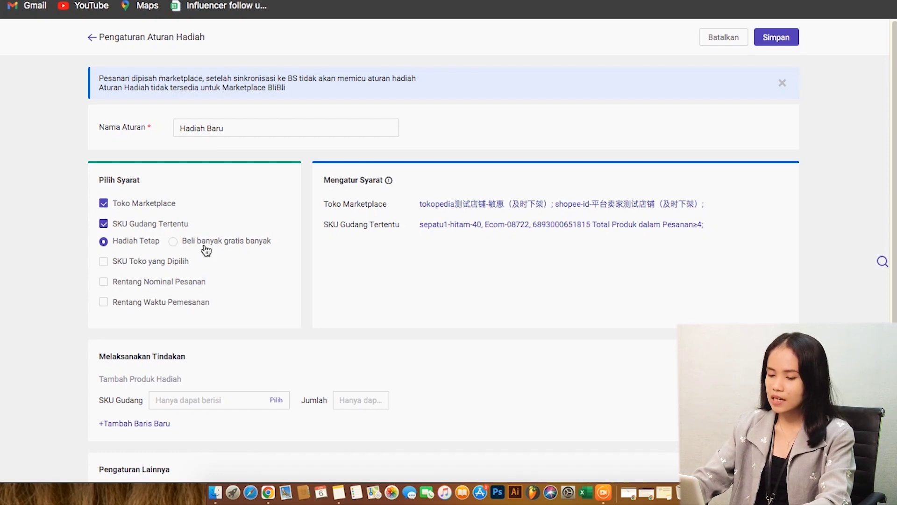
# Try the Beli banyak gratis banyak option for SKU Gudang Tertentu and return to Hadiah Tetap
pyautogui.click(173, 243)
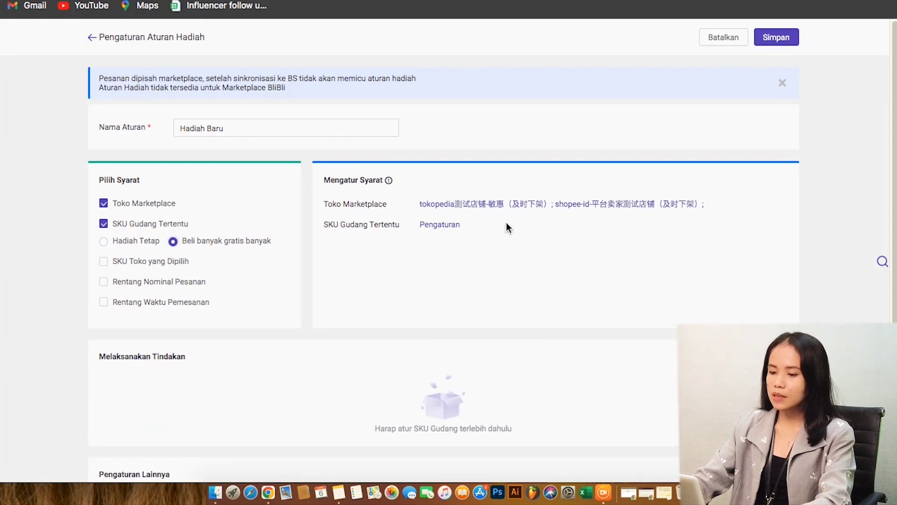
pyautogui.click(106, 244)
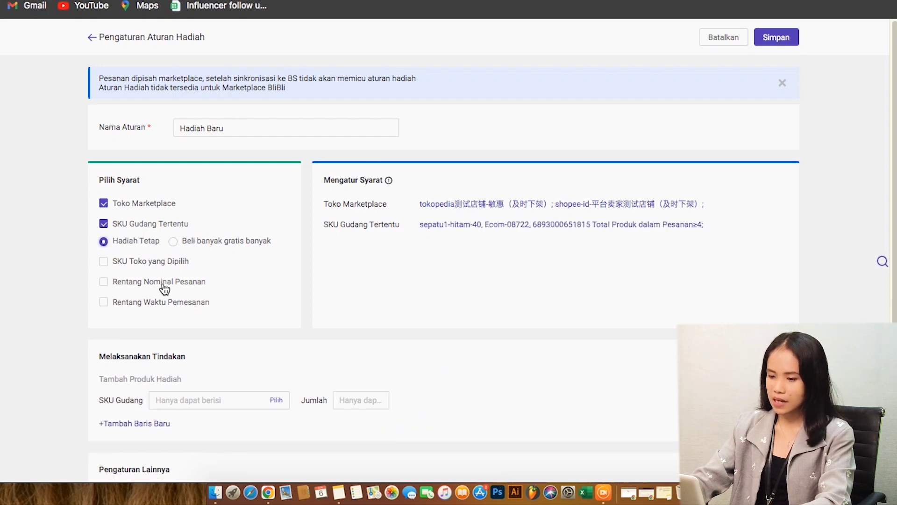
# Enable the SKU Toko yang Dipilih condition and view its form for adding store SKUs
pyautogui.scroll(-1, 154, 283)
pyautogui.click(107, 262)
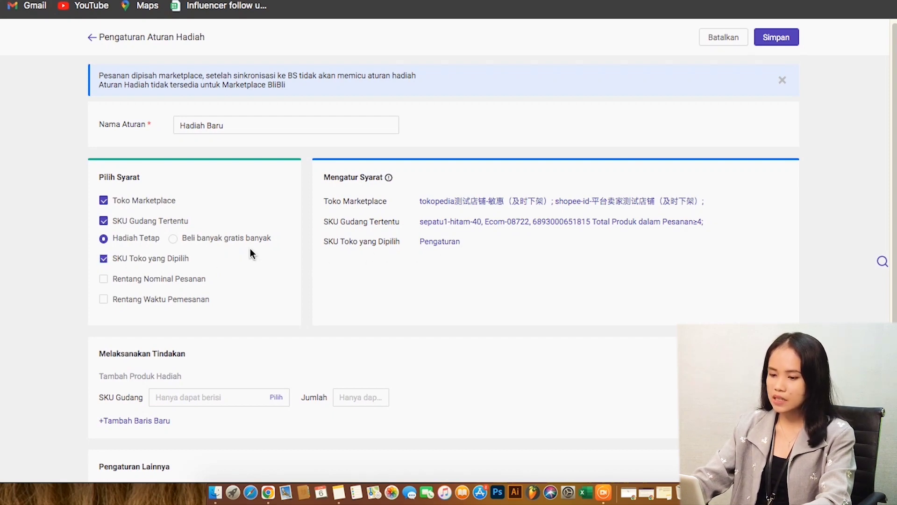
pyautogui.click(448, 239)
pyautogui.click(302, 93)
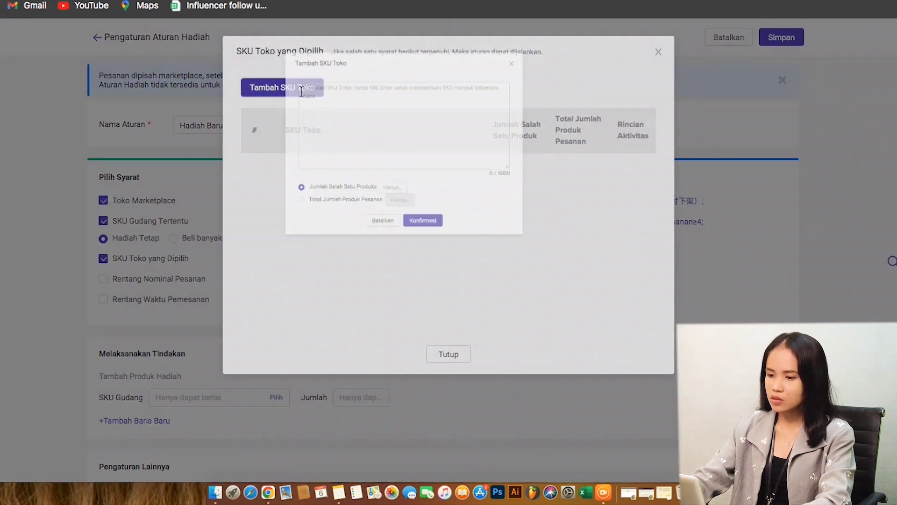
pyautogui.click(371, 97)
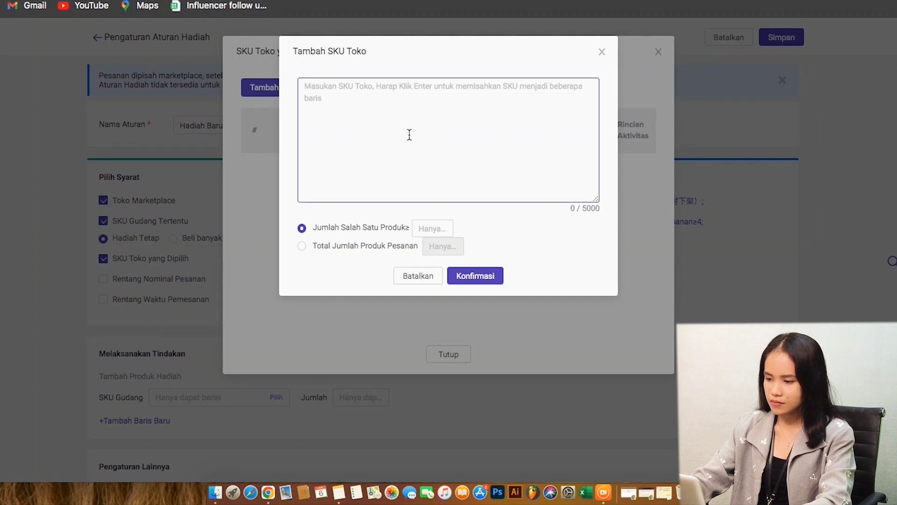
pyautogui.click(600, 54)
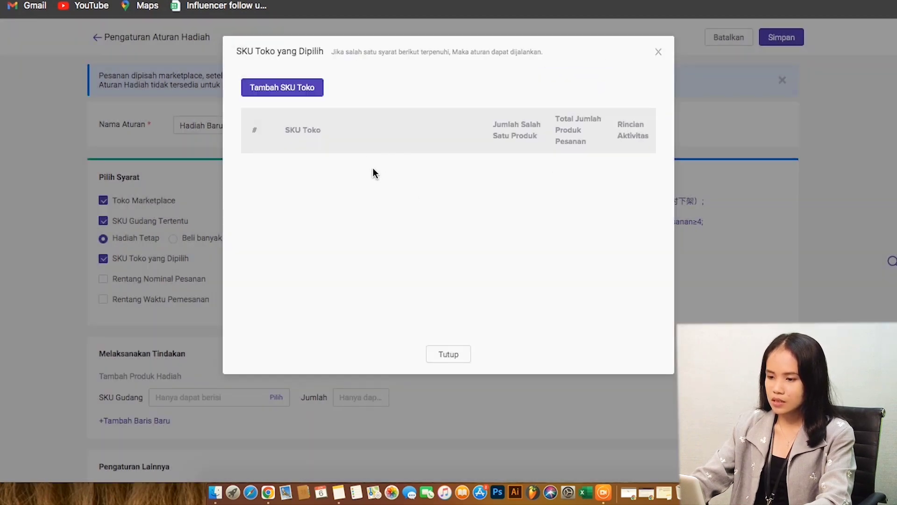
# Try store SKU quantity requirements of Jumlah Salah Satu Produk≥ 3 and Total Jumlah Produk Pesanan 5, and cancel the form
pyautogui.click(320, 92)
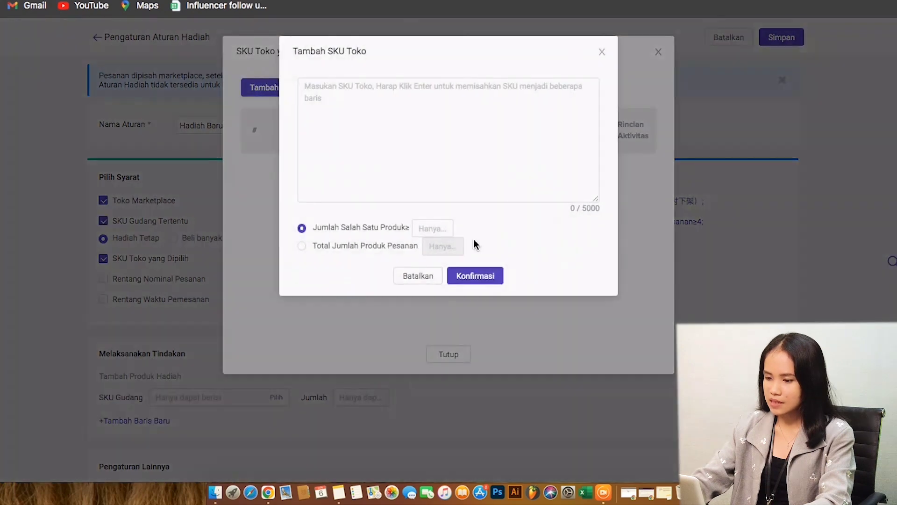
pyautogui.click(434, 228)
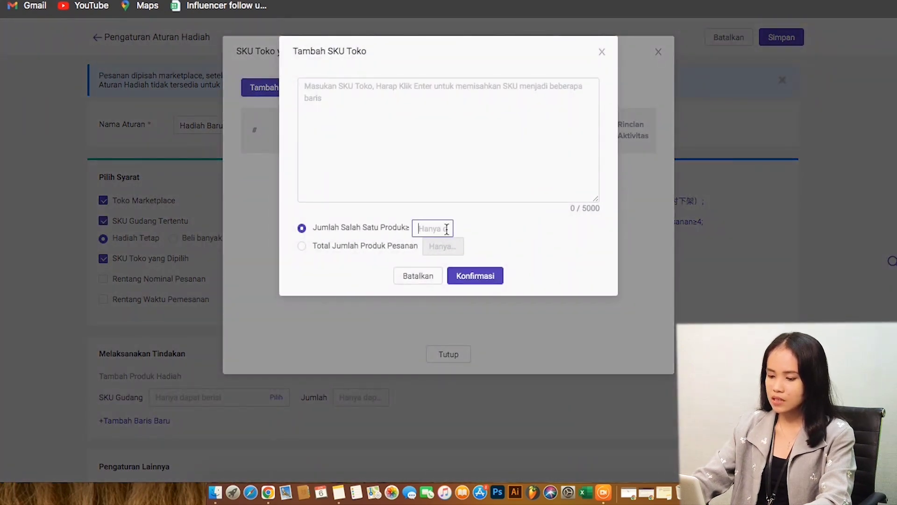
pyautogui.write('3')
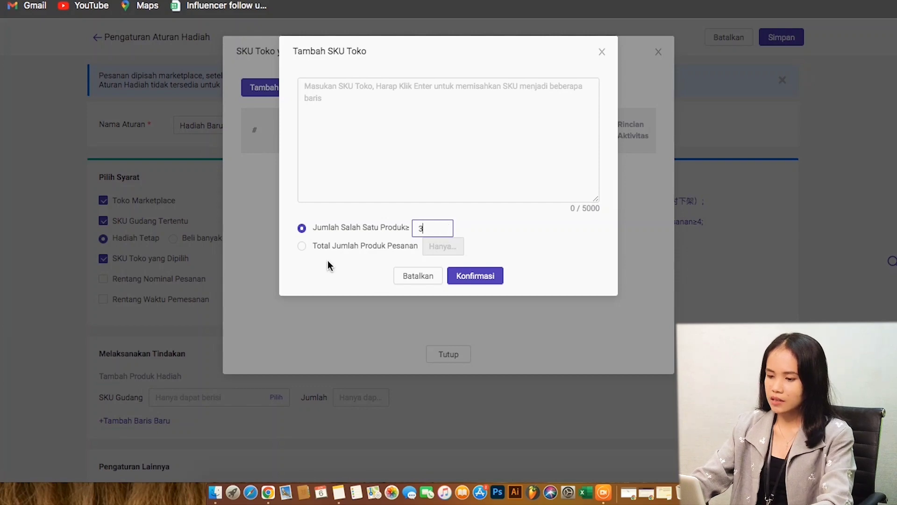
pyautogui.click(302, 246)
pyautogui.write('5')
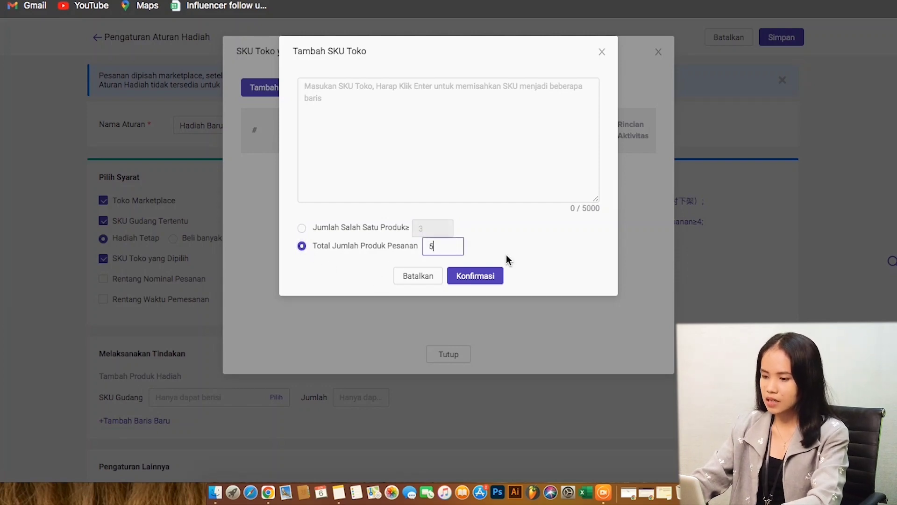
pyautogui.click(433, 279)
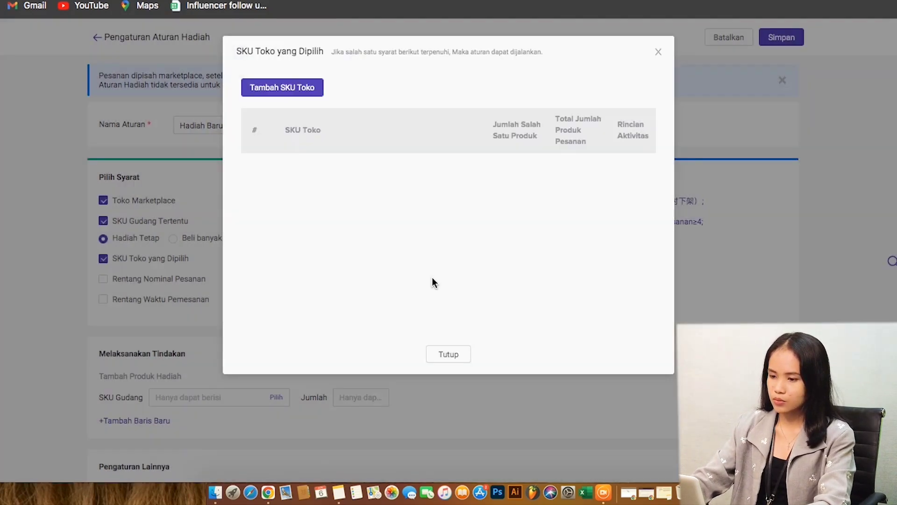
pyautogui.click(306, 89)
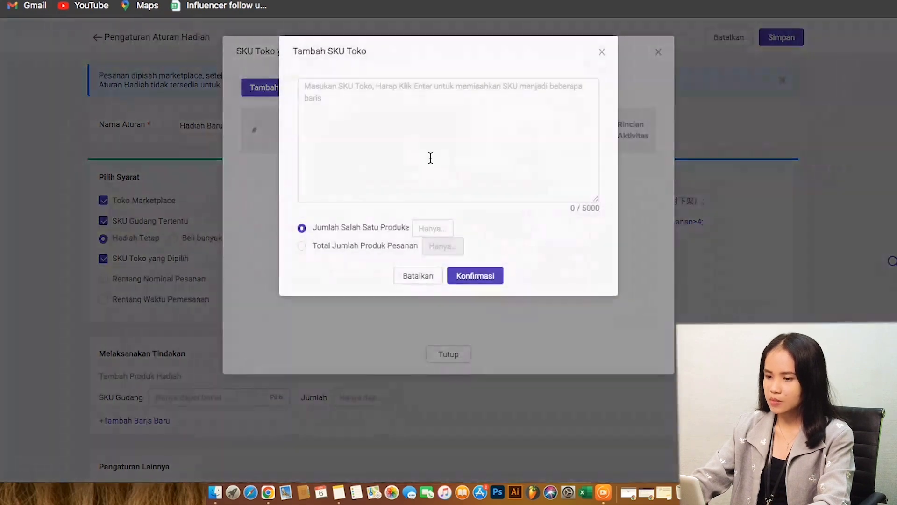
pyautogui.click(396, 105)
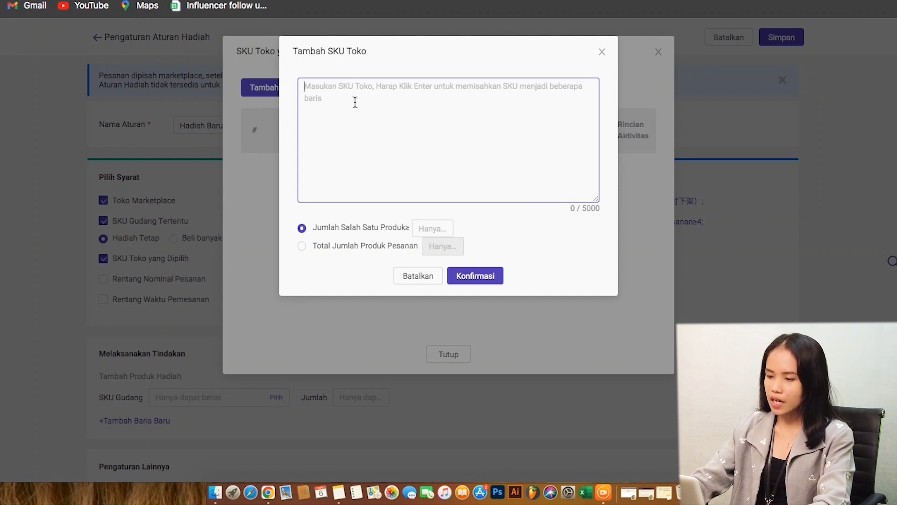
pyautogui.click(602, 53)
pyautogui.click(445, 354)
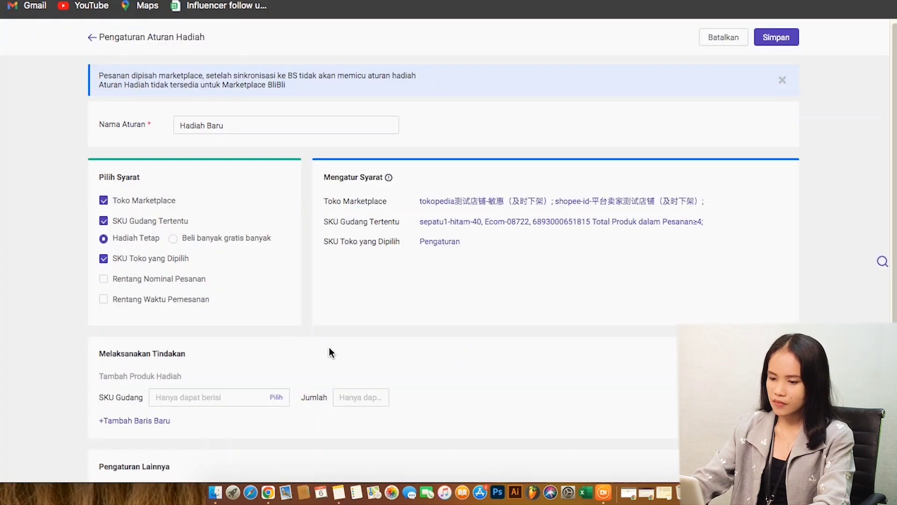
# Enable the Rentang Nominal Pesanan condition and set its IDR interval from 70000 to 150000
pyautogui.click(106, 281)
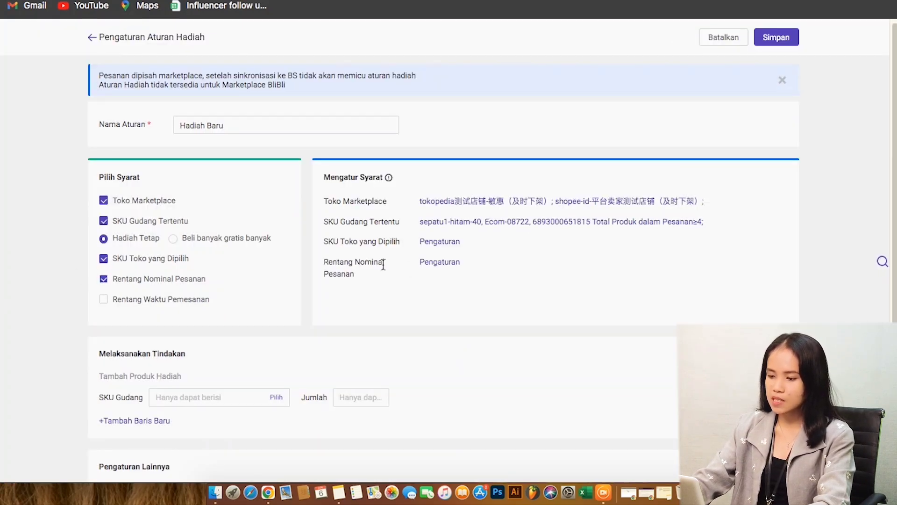
pyautogui.click(424, 265)
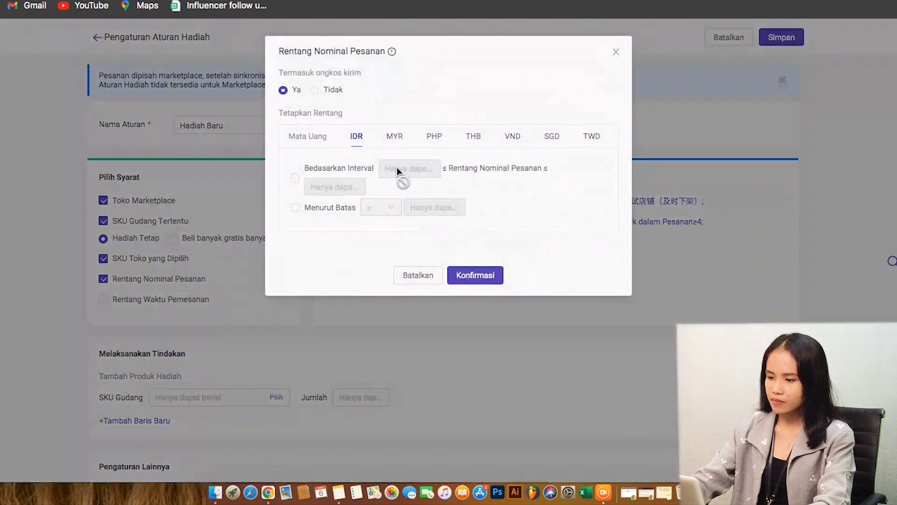
pyautogui.click(297, 178)
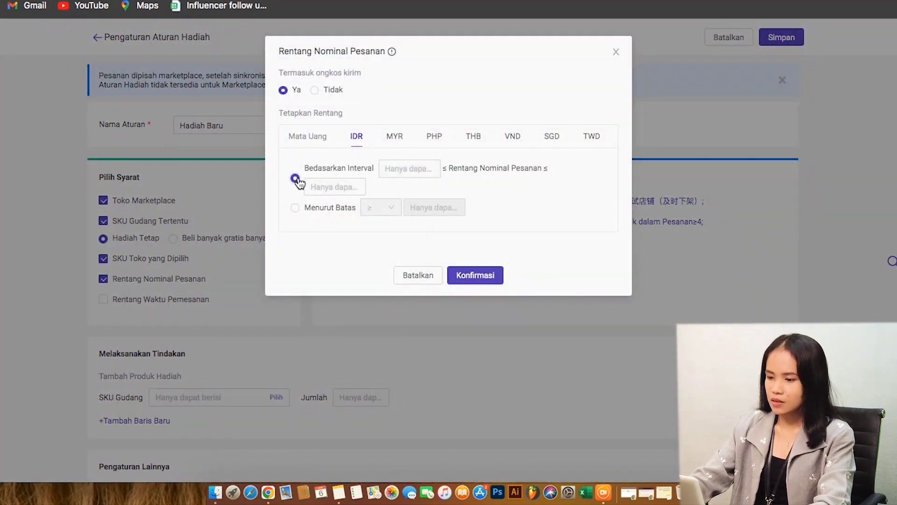
pyautogui.click(415, 171)
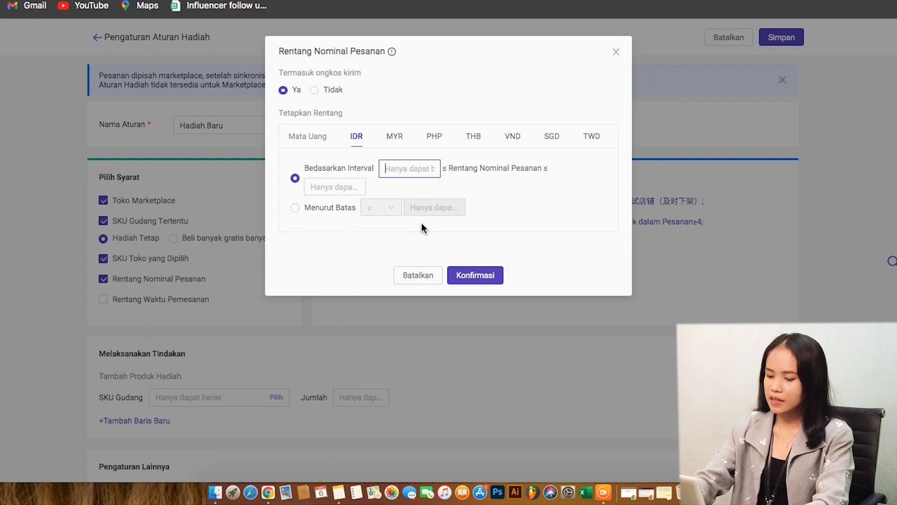
pyautogui.write('70000')
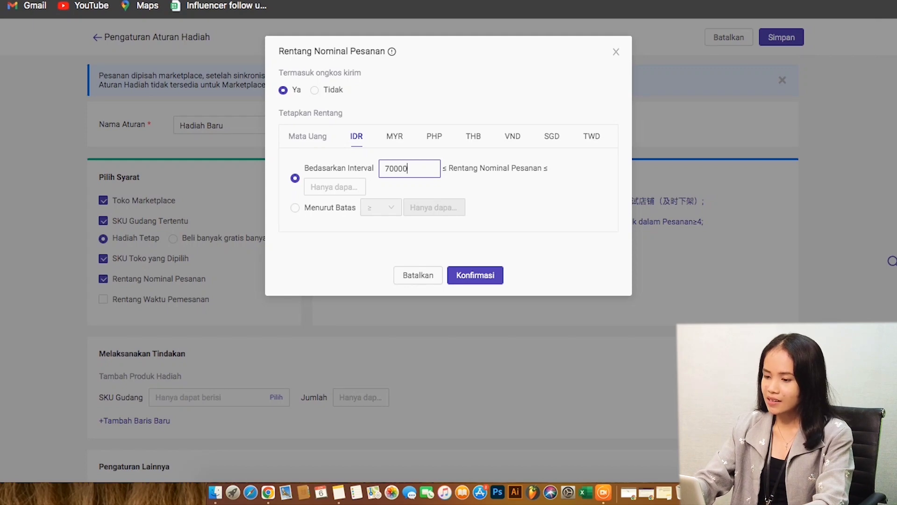
pyautogui.click(352, 186)
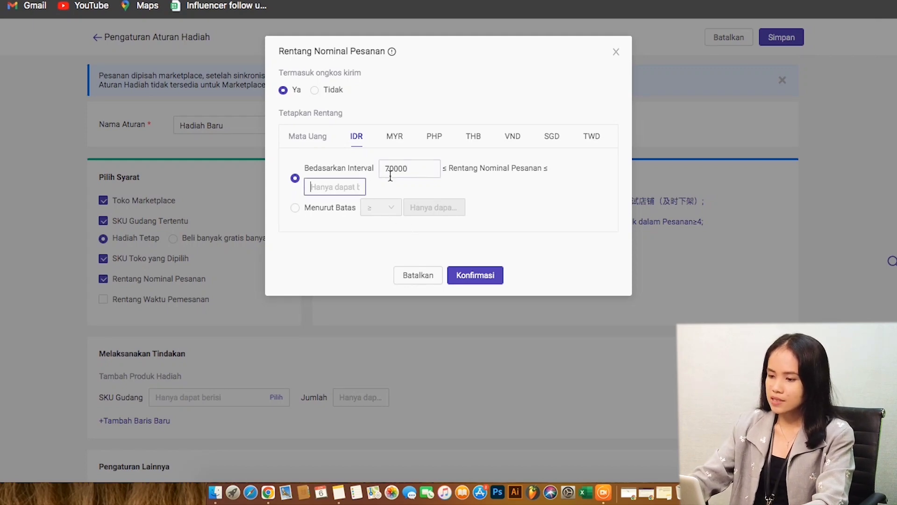
pyautogui.write('15')
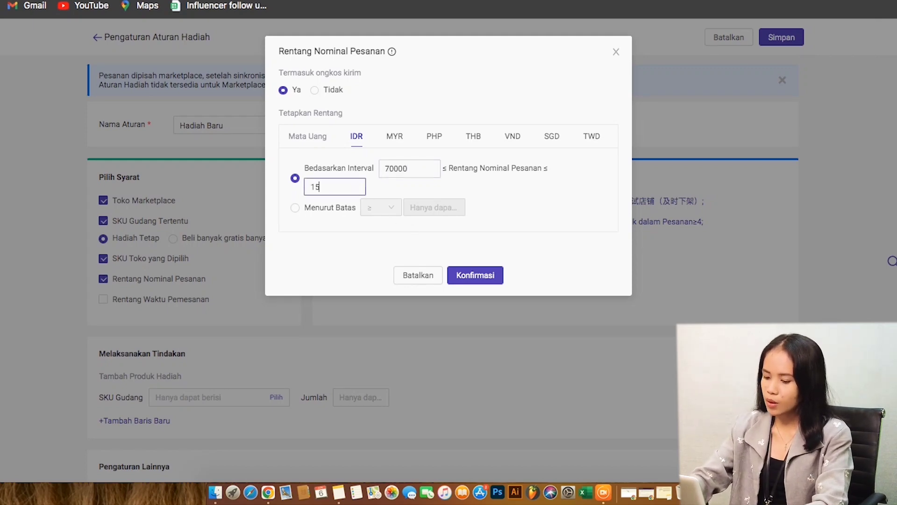
pyautogui.write('0000')
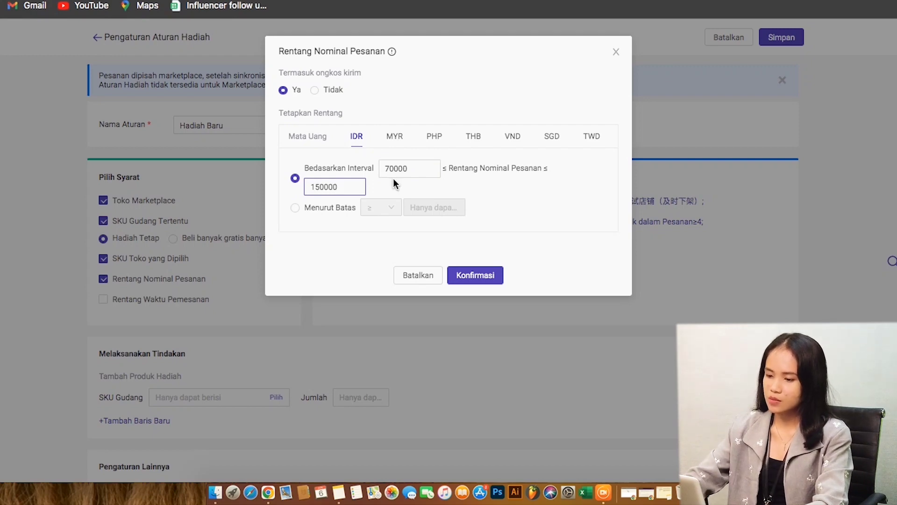
# Switch the IDR order amount range to Menurut Batas with the = operator and a value of 500000
pyautogui.click(313, 208)
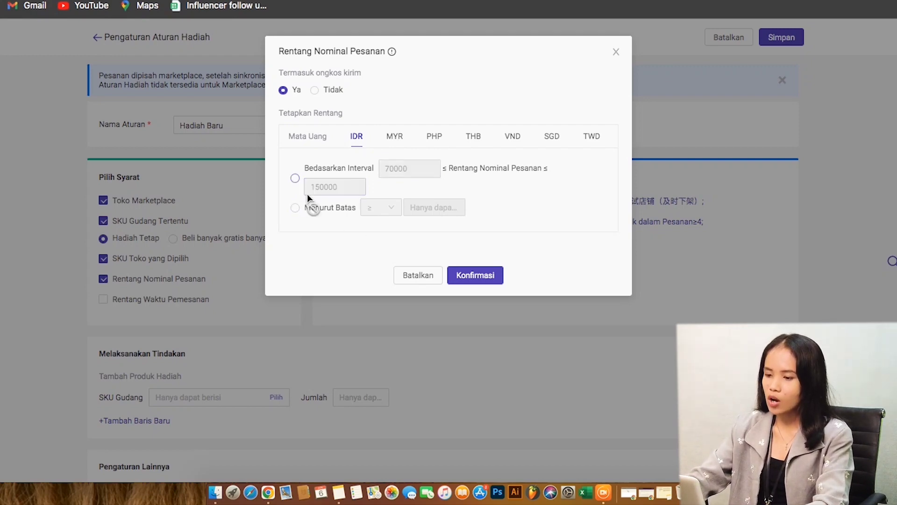
pyautogui.click(295, 207)
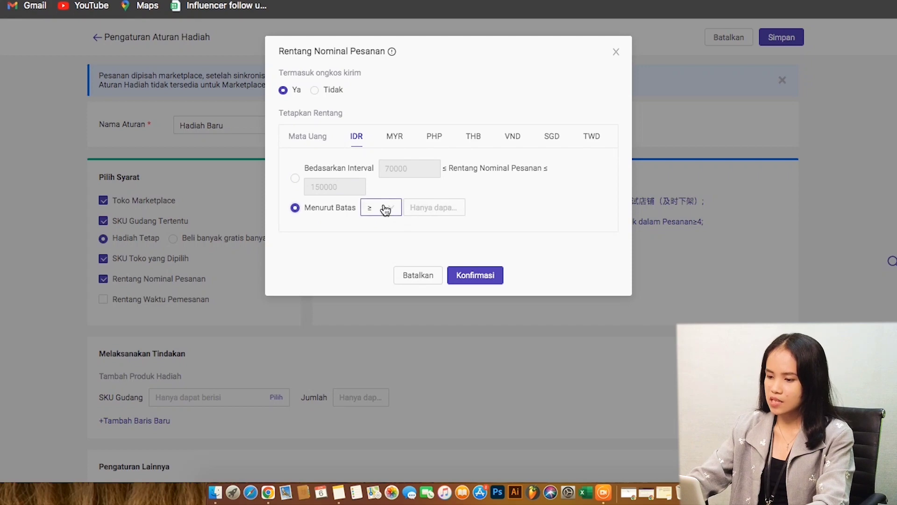
pyautogui.click(396, 211)
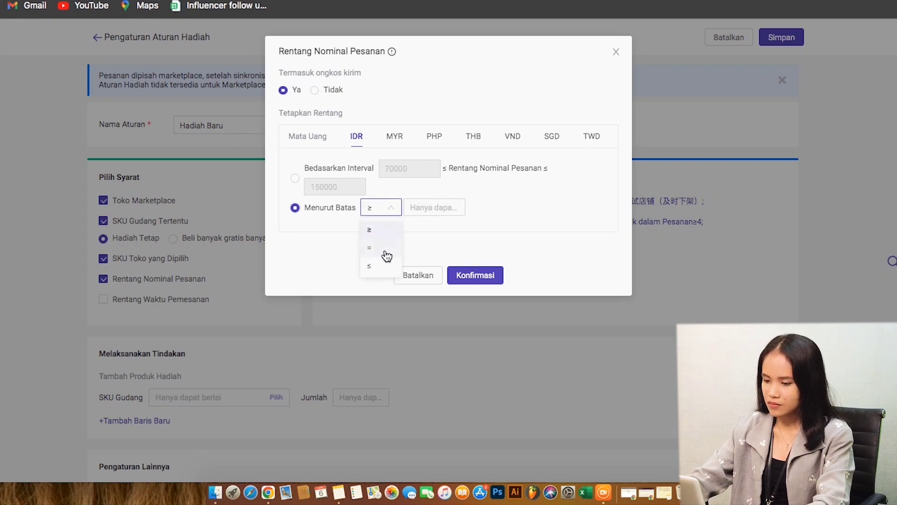
pyautogui.click(386, 255)
pyautogui.click(392, 209)
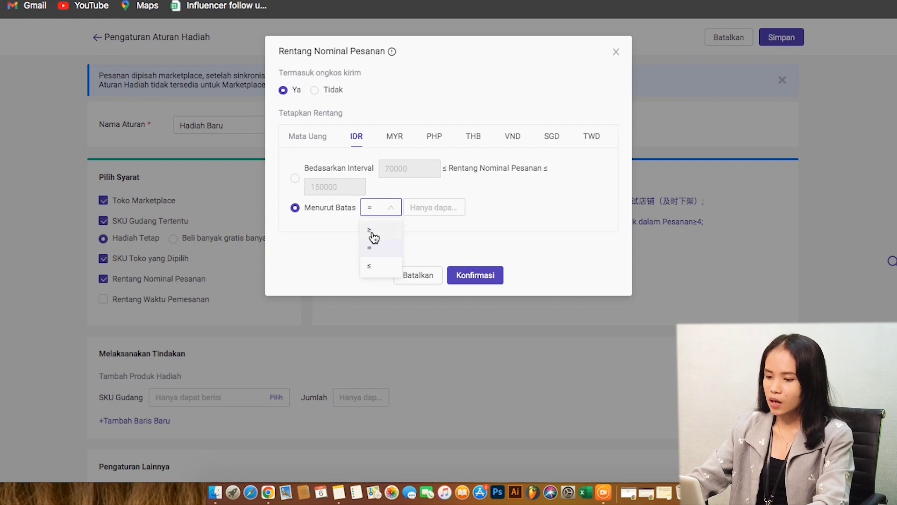
pyautogui.click(419, 208)
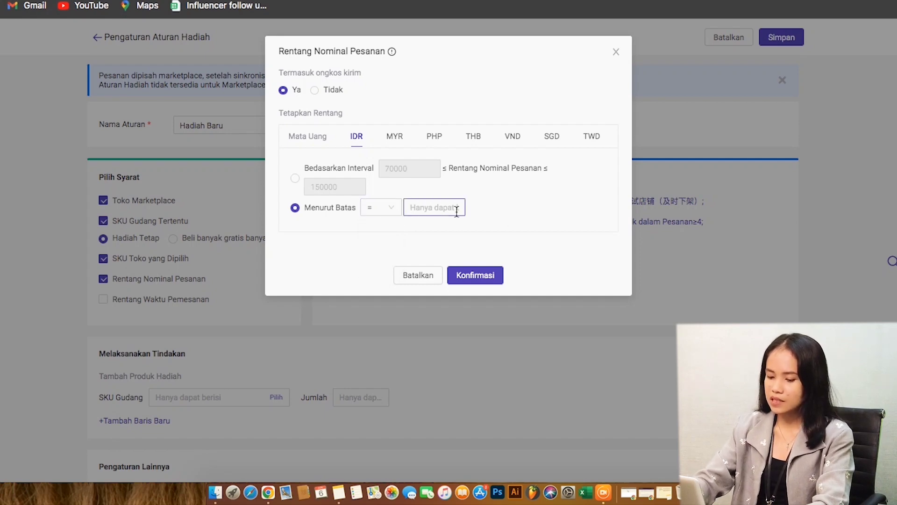
pyautogui.write('500000')
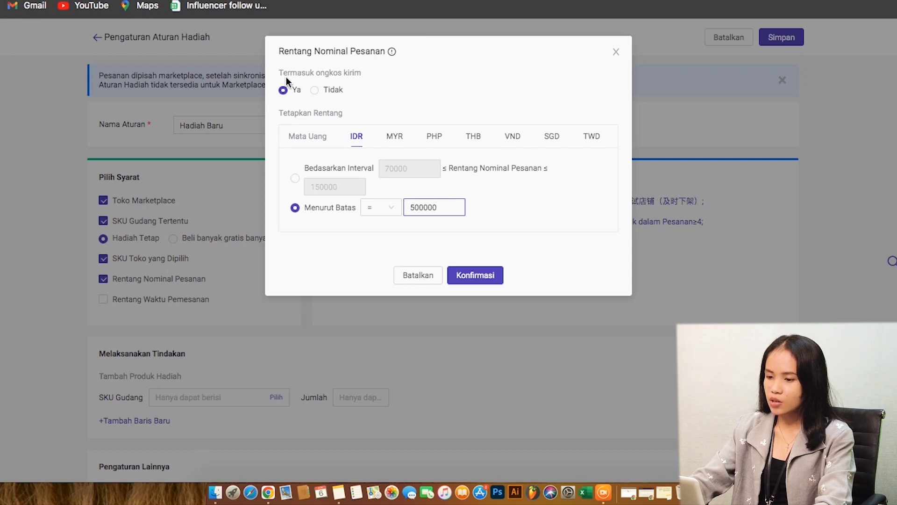
pyautogui.moveTo(283, 73); pyautogui.dragTo(367, 70)
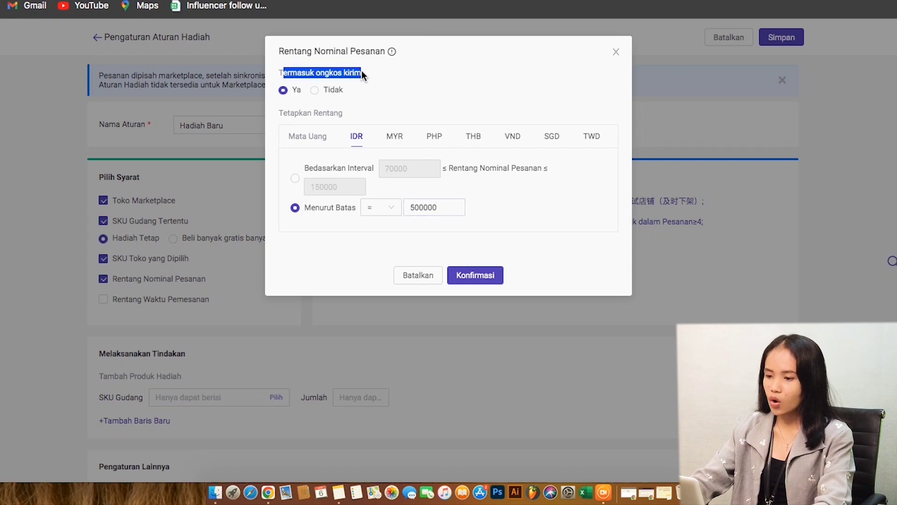
pyautogui.click(381, 80)
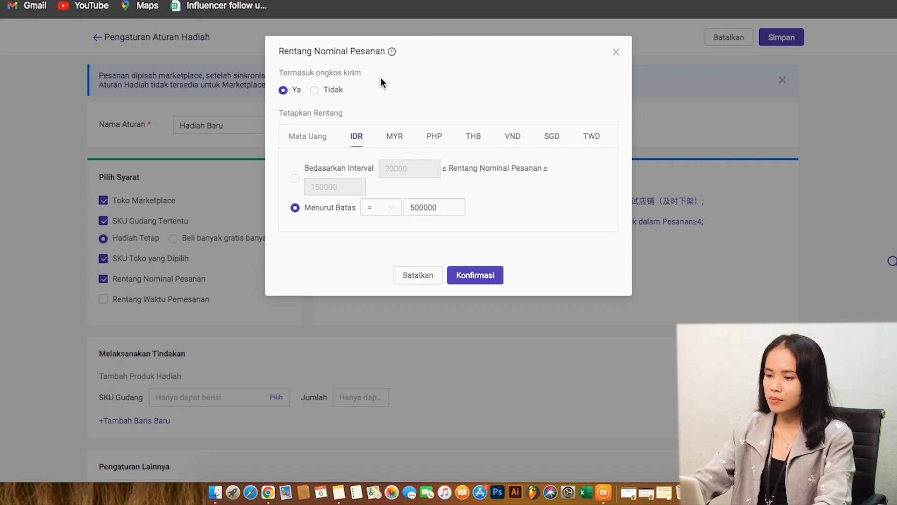
# Exclude shipping cost from the order amount range by choosing Tidak for Termasuk ongkos kirim, and confirm the condition
pyautogui.click(314, 91)
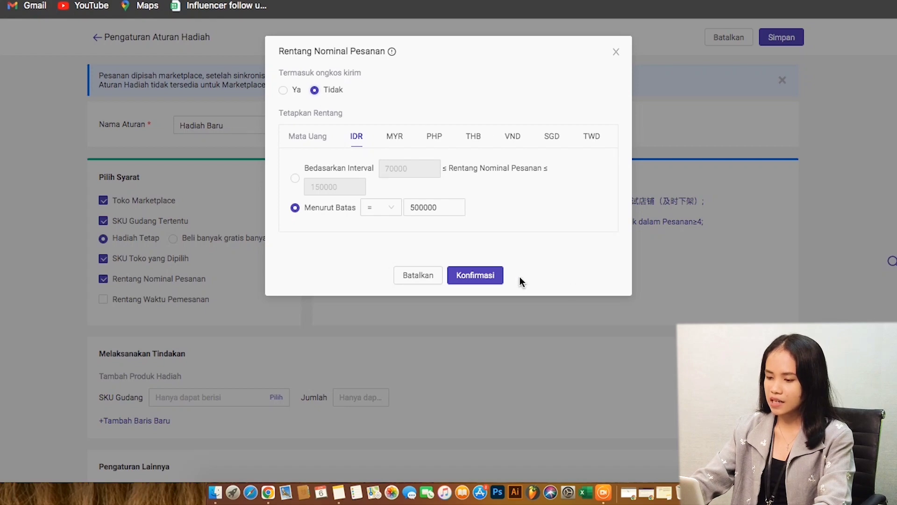
pyautogui.click(487, 276)
pyautogui.scroll(-2, 597, 154)
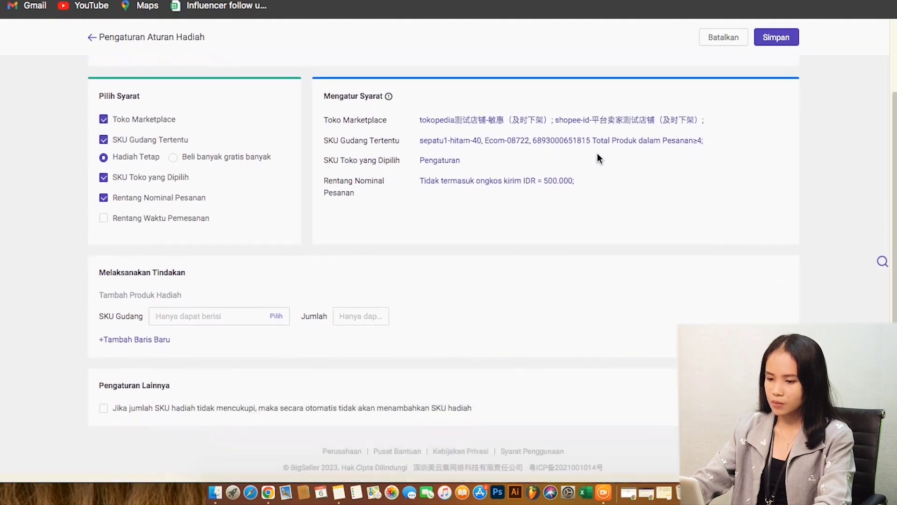
pyautogui.click(104, 222)
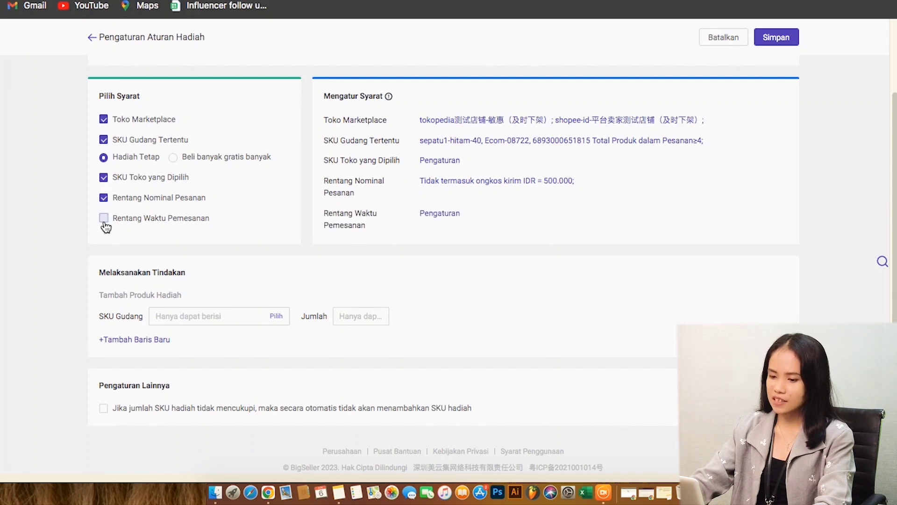
pyautogui.click(431, 215)
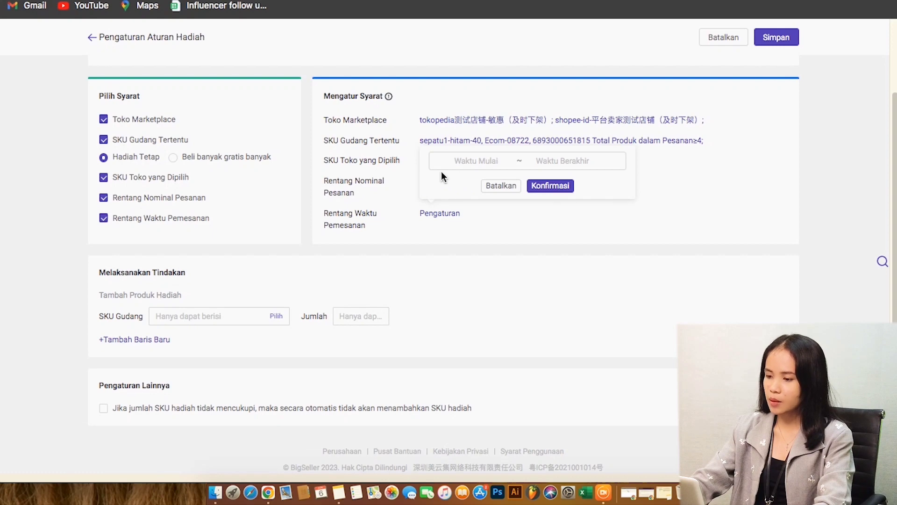
pyautogui.click(472, 161)
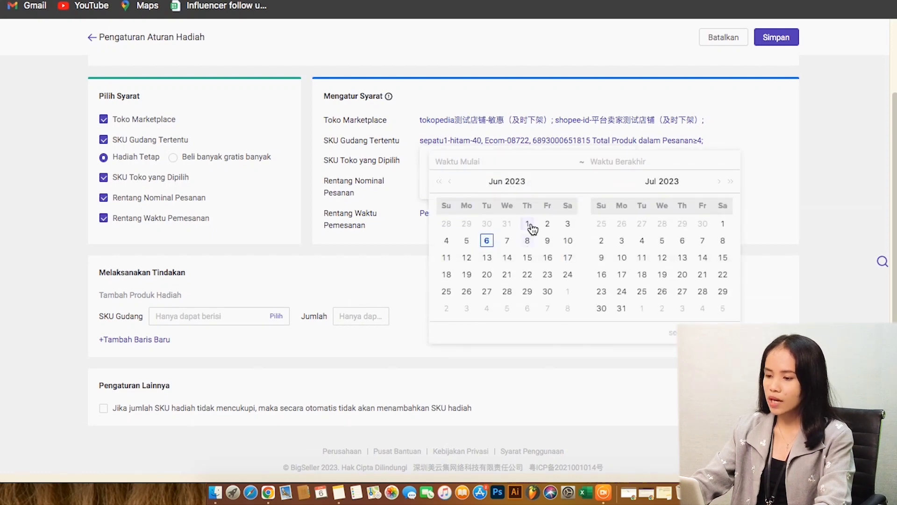
pyautogui.click(487, 241)
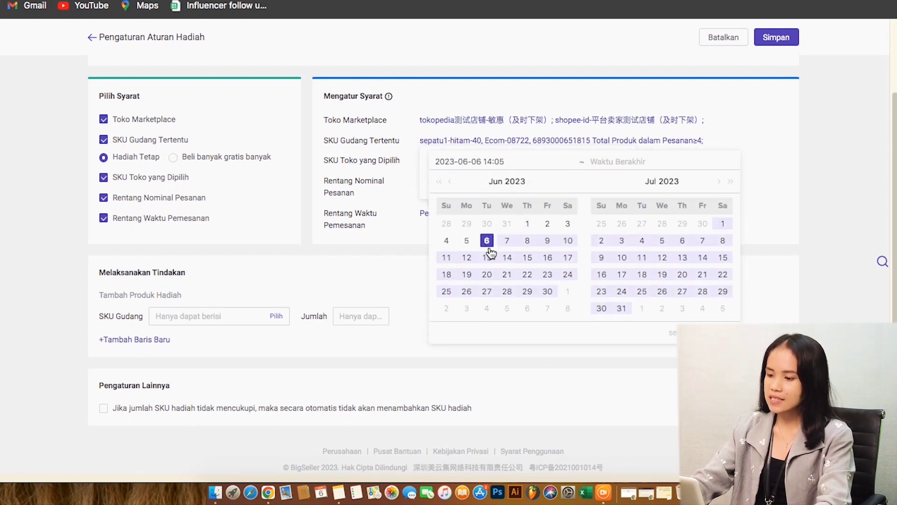
pyautogui.click(527, 243)
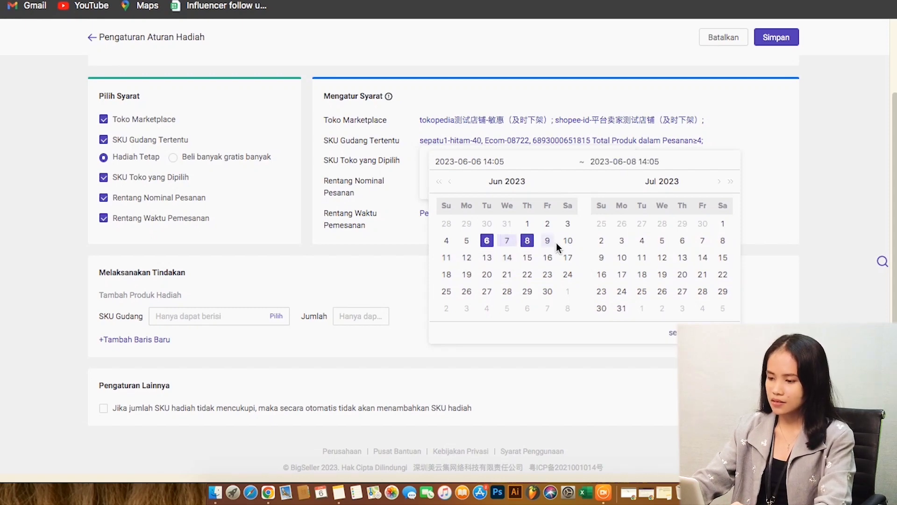
pyautogui.click(724, 333)
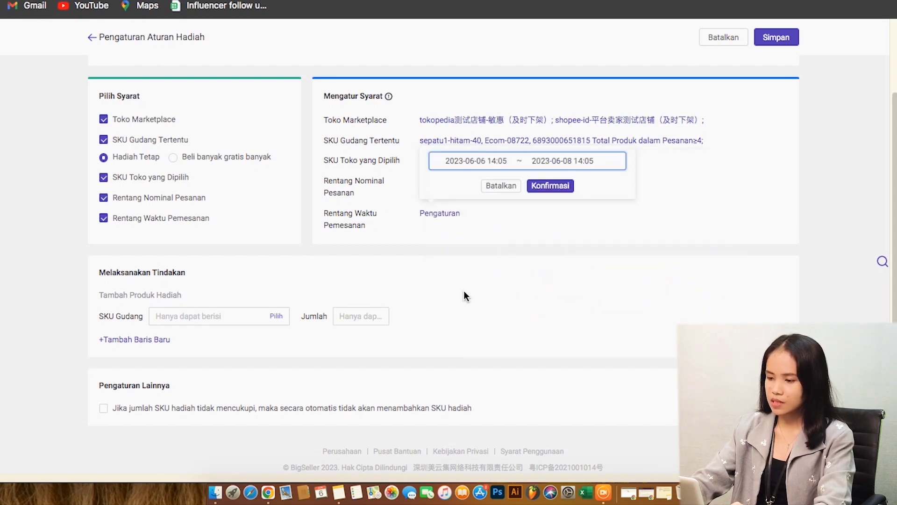
pyautogui.click(551, 186)
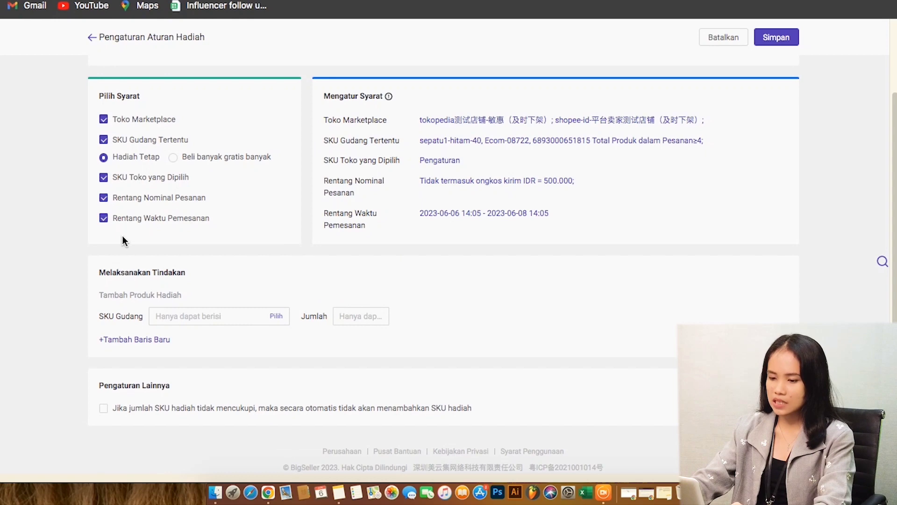
# Choose the product with SKU sepatu-hitam-40 as the gift's SKU Gudang under Melaksanakan Tindakan
pyautogui.click(276, 318)
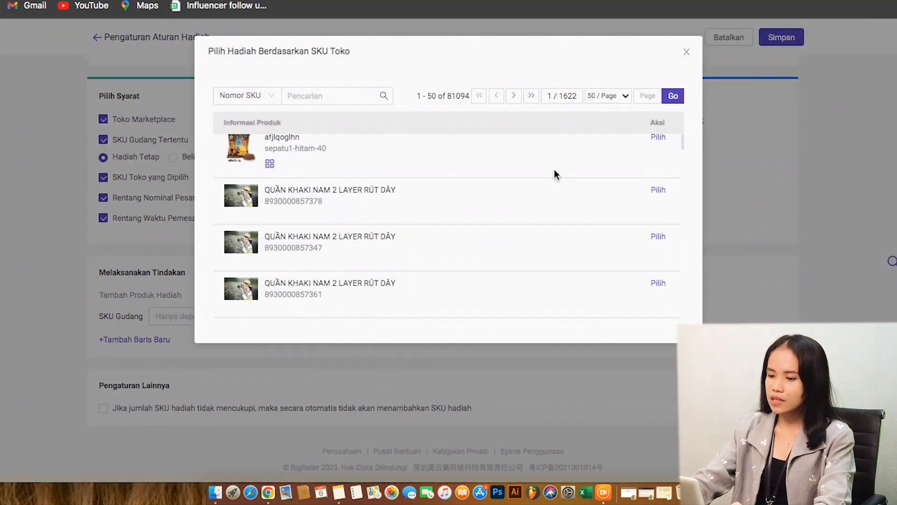
pyautogui.scroll(-5, 554, 172)
pyautogui.scroll(-10, 545, 200)
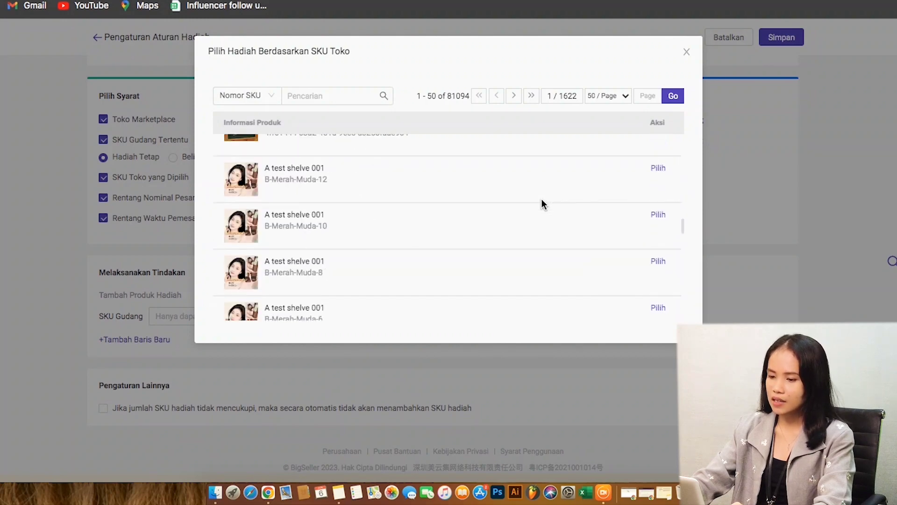
pyautogui.scroll(-3, 541, 203)
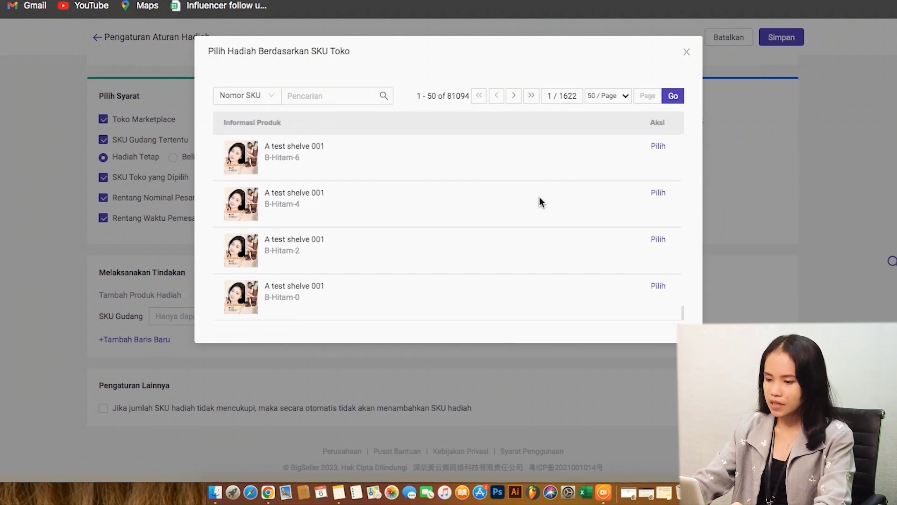
pyautogui.scroll(-5, 538, 213)
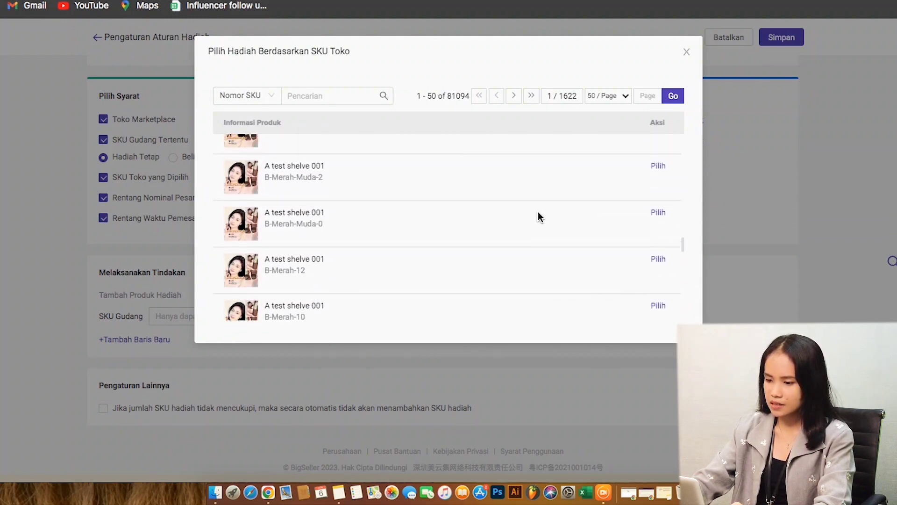
pyautogui.scroll(-3, 540, 216)
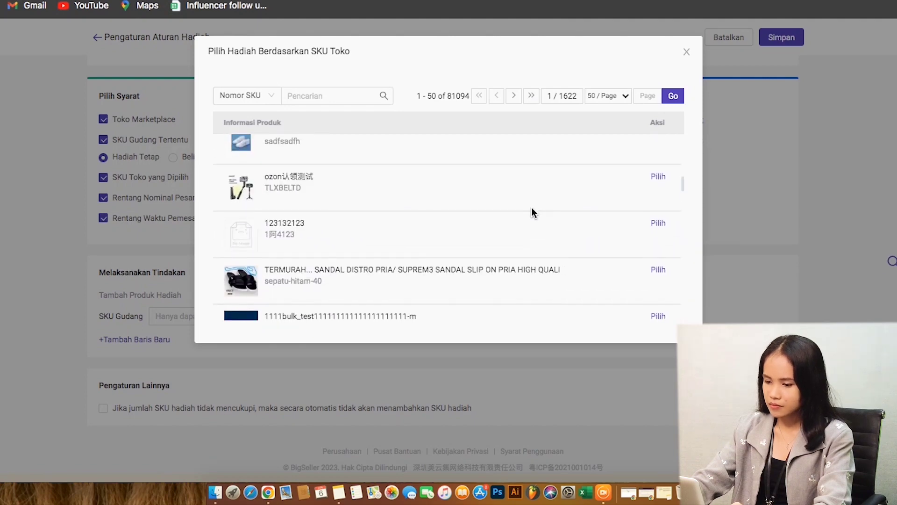
pyautogui.click(657, 244)
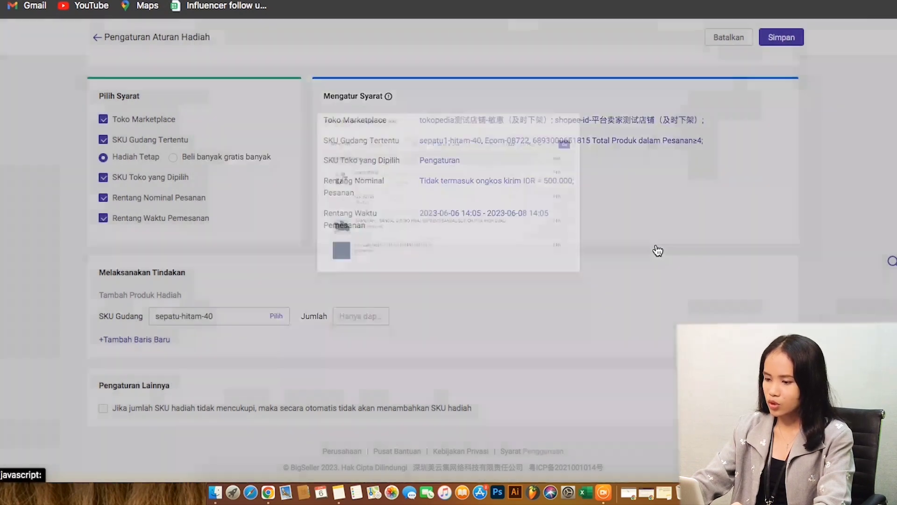
# Set the gift's Jumlah to 1, and try adding a second gift row before deleting that row
pyautogui.click(366, 314)
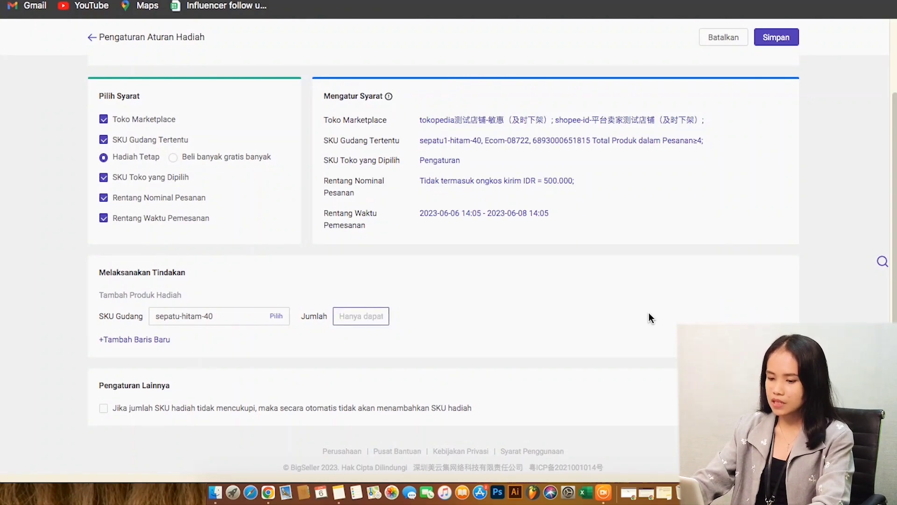
pyautogui.write('1')
pyautogui.press('BackSpace')
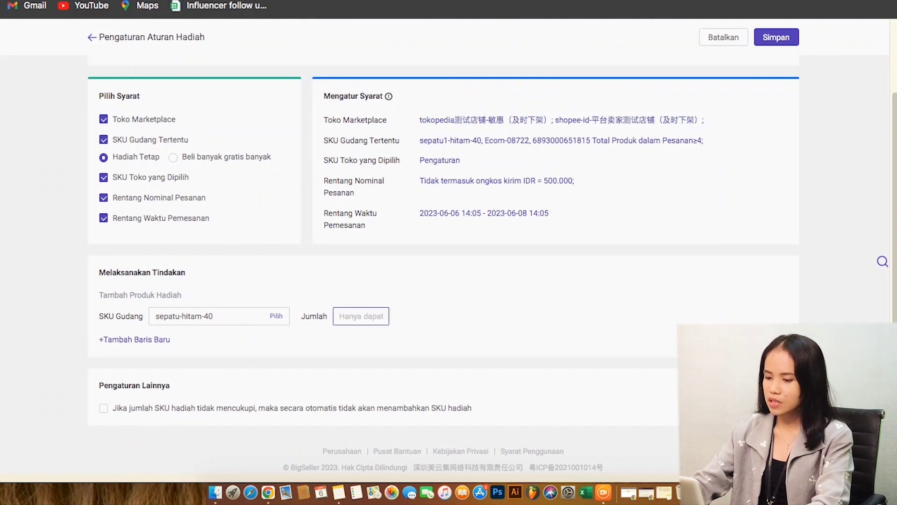
pyautogui.write('2')
pyautogui.press('BackSpace')
pyautogui.press('BackSpace')
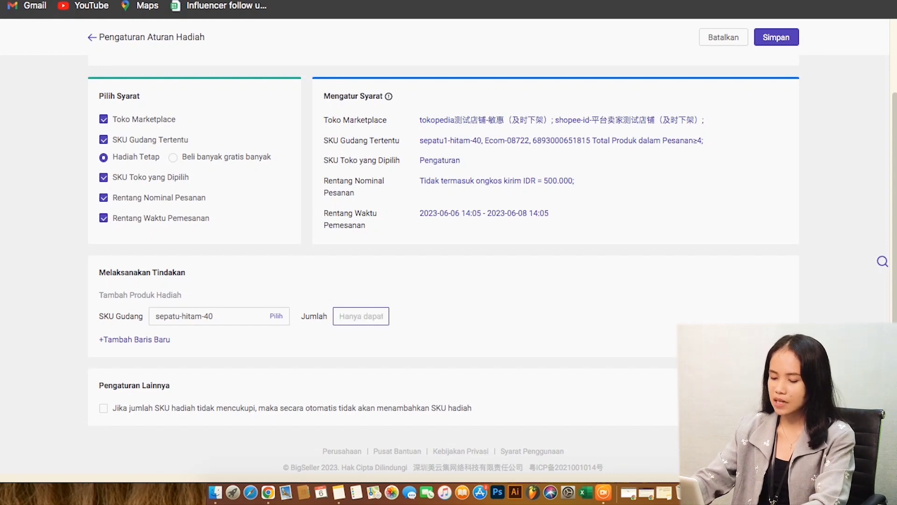
pyautogui.write('1')
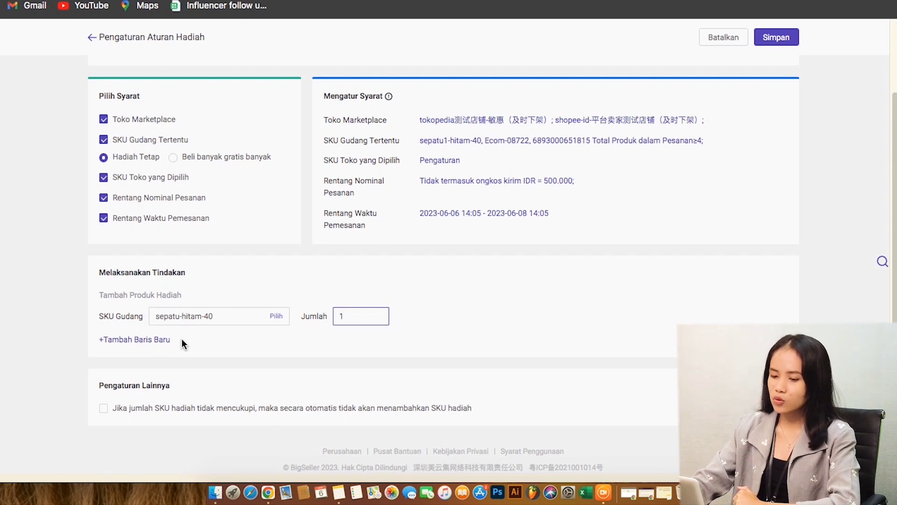
pyautogui.click(154, 340)
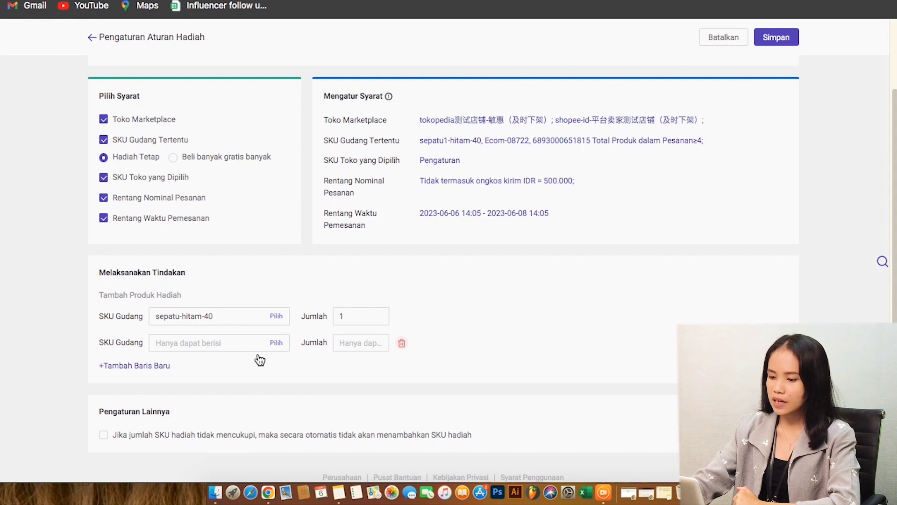
pyautogui.click(402, 345)
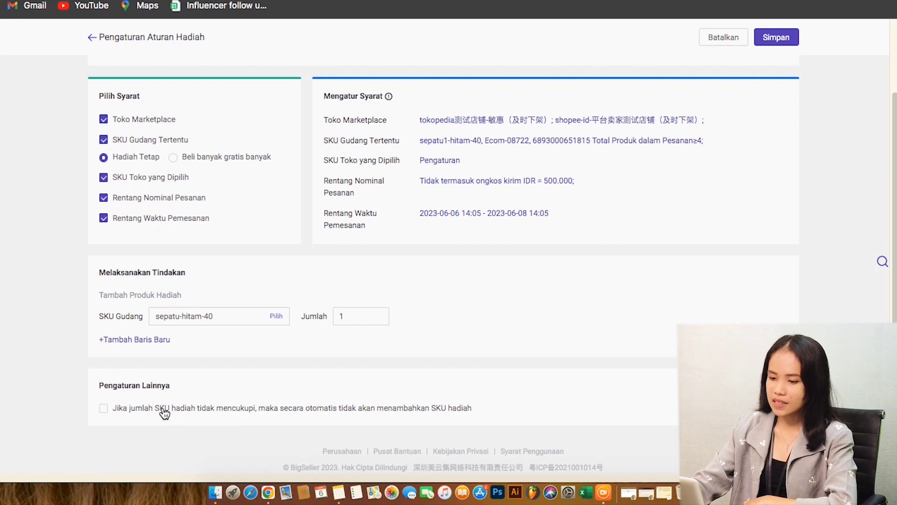
# Set the gift's Jumlah to 5 and enable the option to skip adding the gift SKU when its quantity is insufficient
pyautogui.click(351, 318)
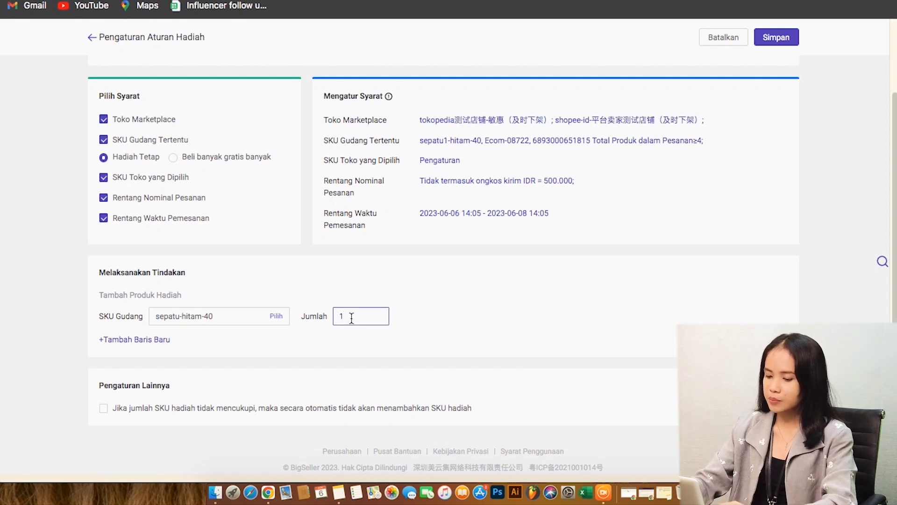
pyautogui.press('BackSpace')
pyautogui.write('5')
pyautogui.click(406, 374)
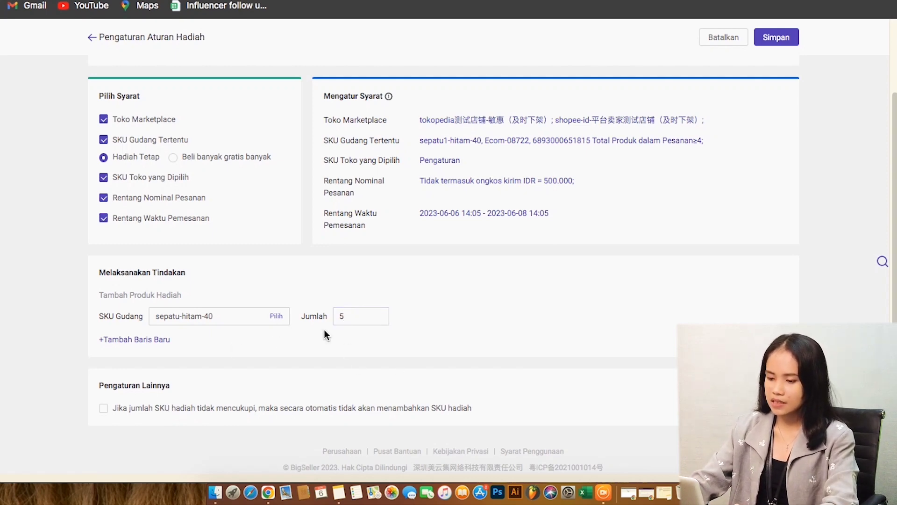
pyautogui.click(104, 409)
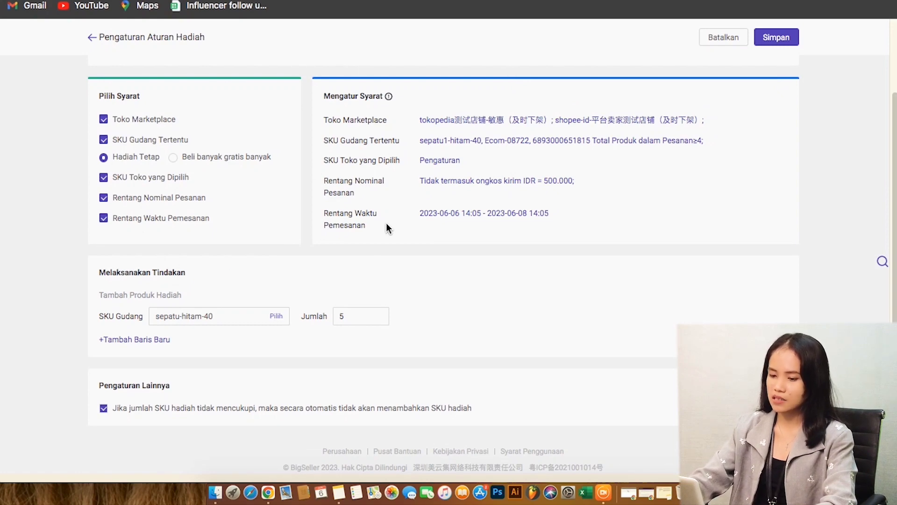
# Remove the Toko Marketplace, SKU Gudang Tertentu, SKU Toko yang Dipilih and Rentang Waktu Pemesanan conditions, and save the gift rule
pyautogui.click(103, 120)
pyautogui.click(475, 124)
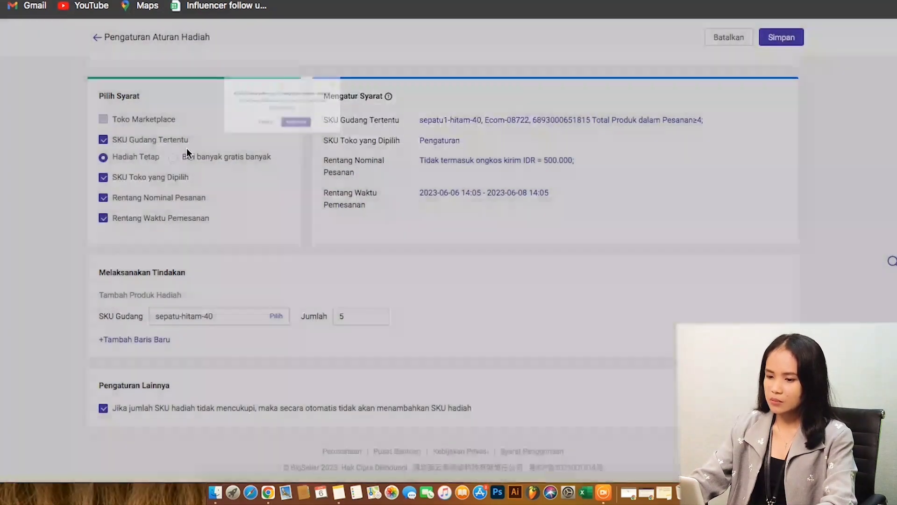
pyautogui.click(104, 139)
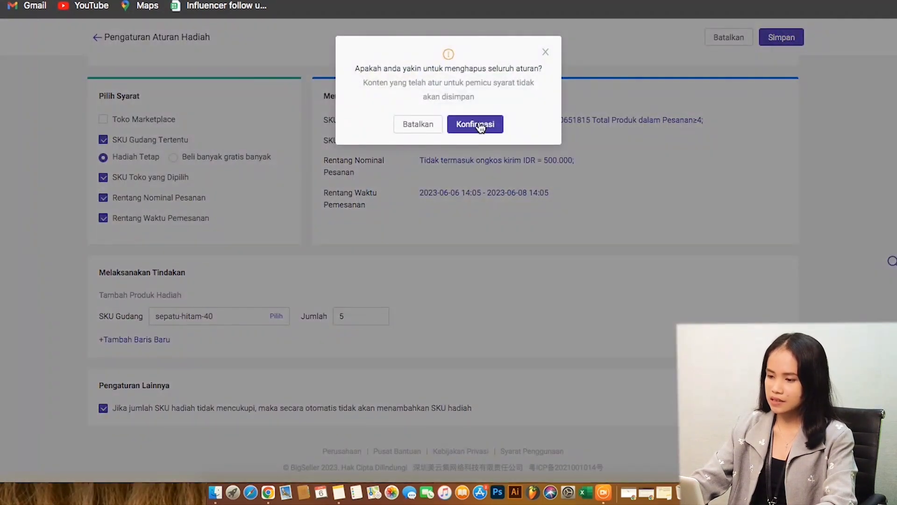
pyautogui.click(473, 124)
pyautogui.click(104, 178)
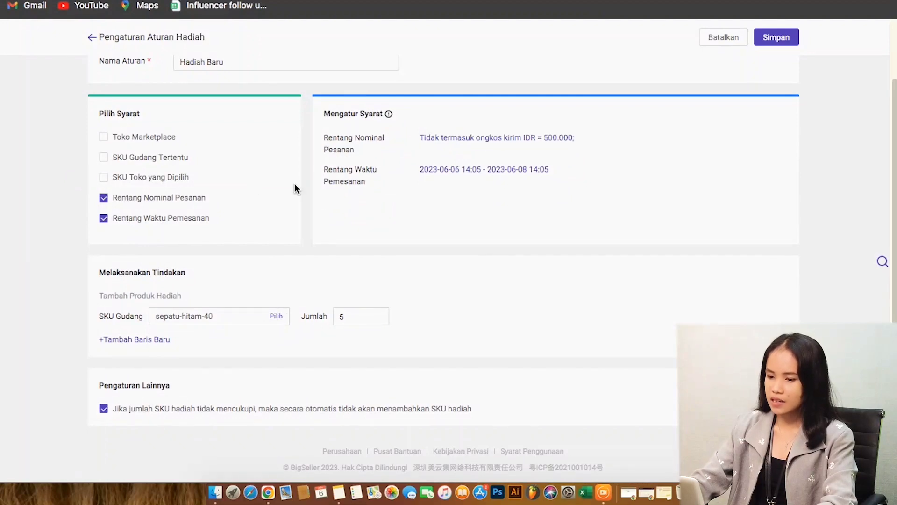
pyautogui.click(114, 222)
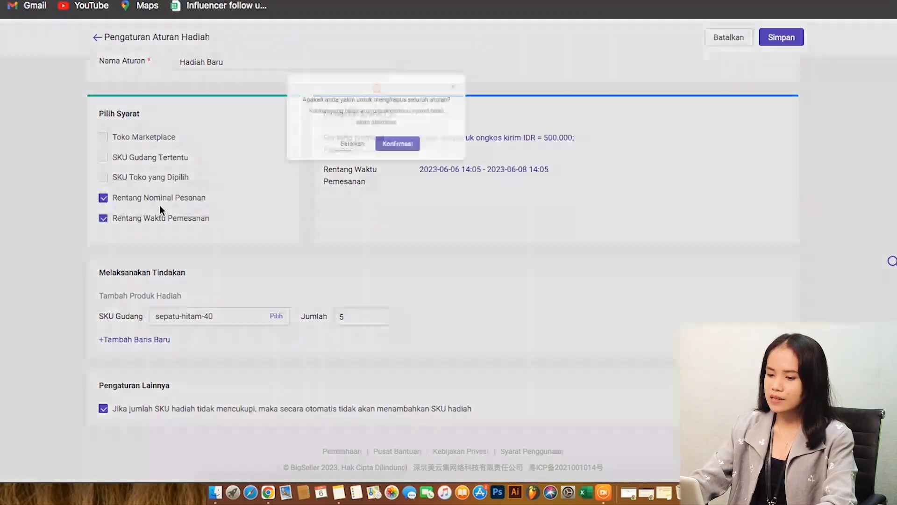
pyautogui.click(498, 125)
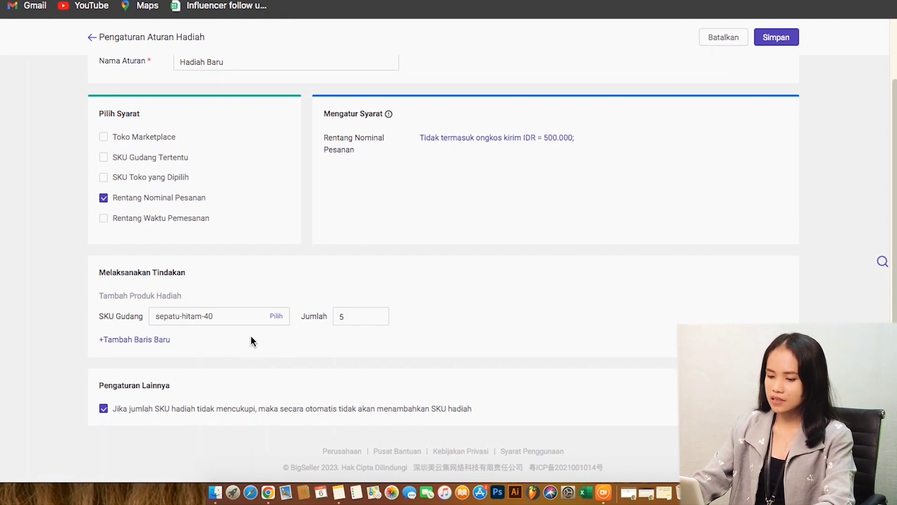
pyautogui.click(764, 46)
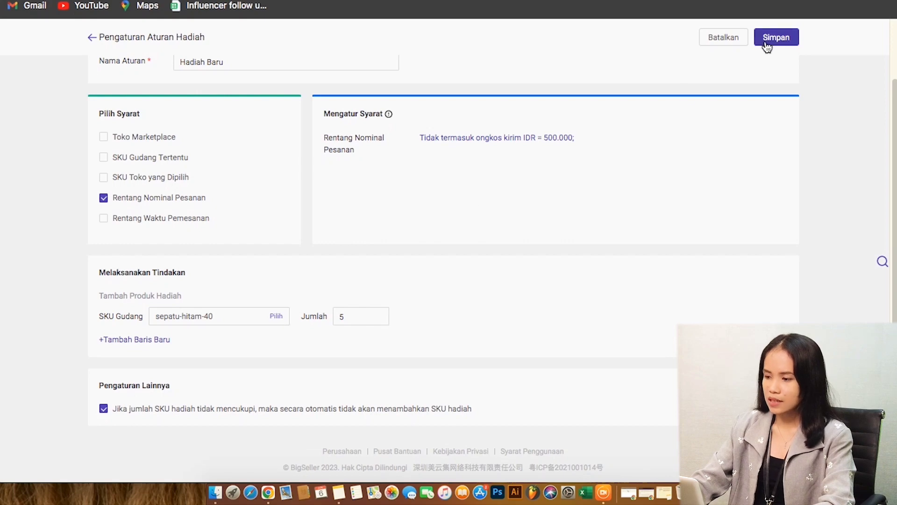